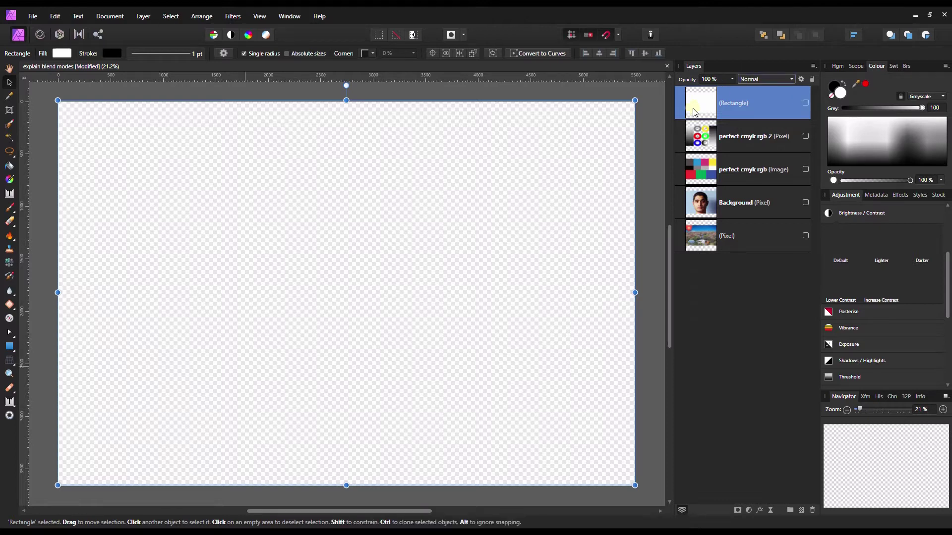
Preview the white rectangle at grey 100 and the perfect cmyk rgb 2 chart one after the other, hiding each again.
click(805, 102)
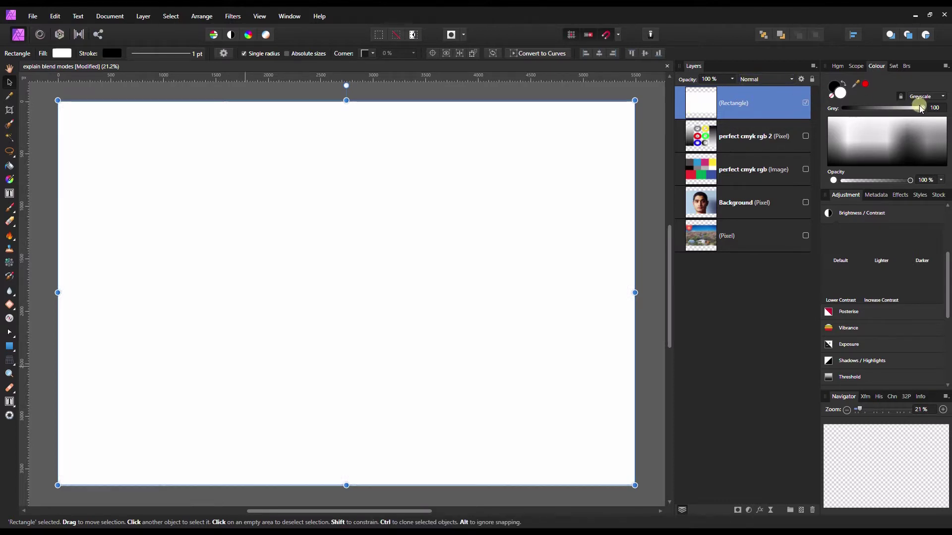
drag(921, 107, 941, 107)
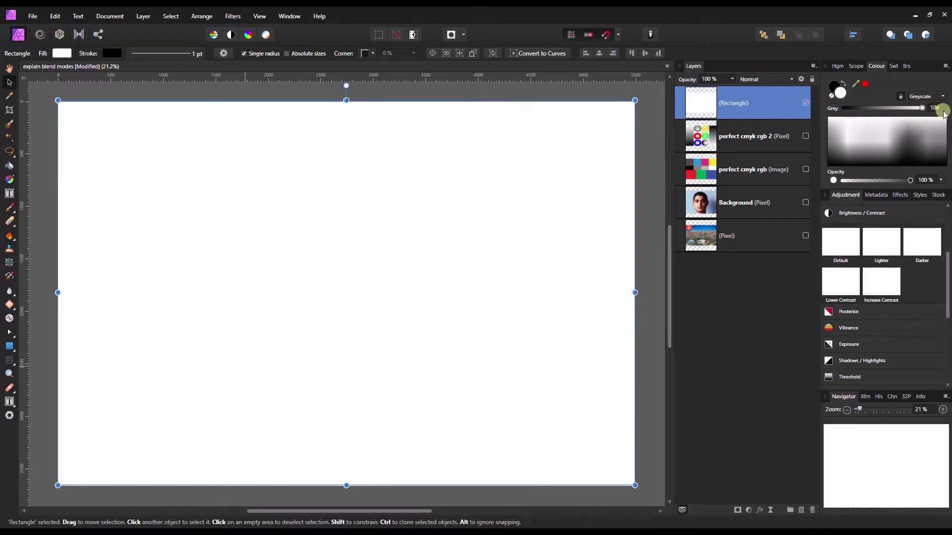
click(806, 102)
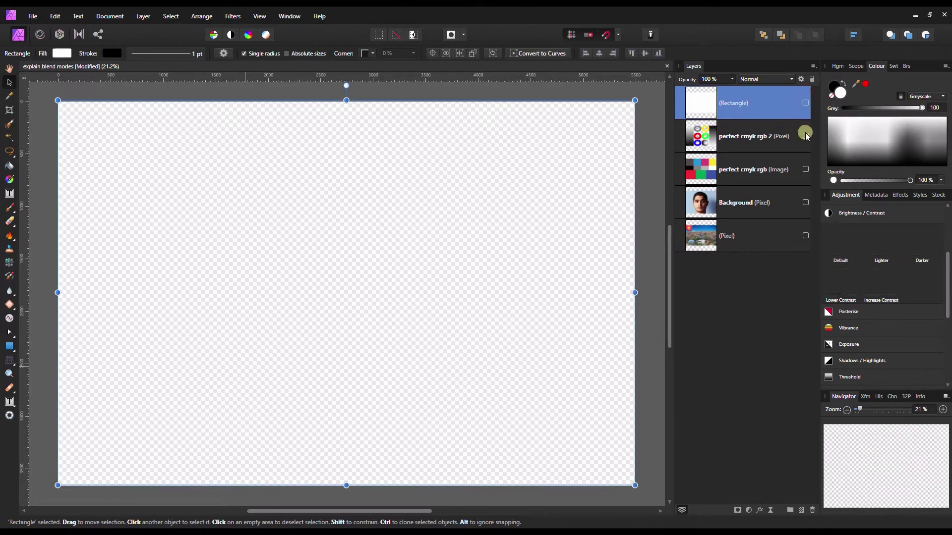
click(806, 136)
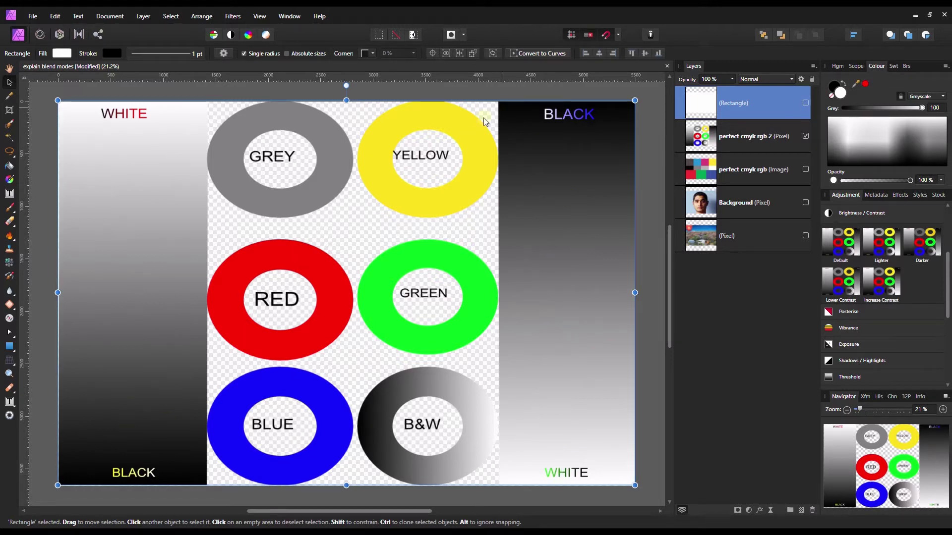
click(807, 136)
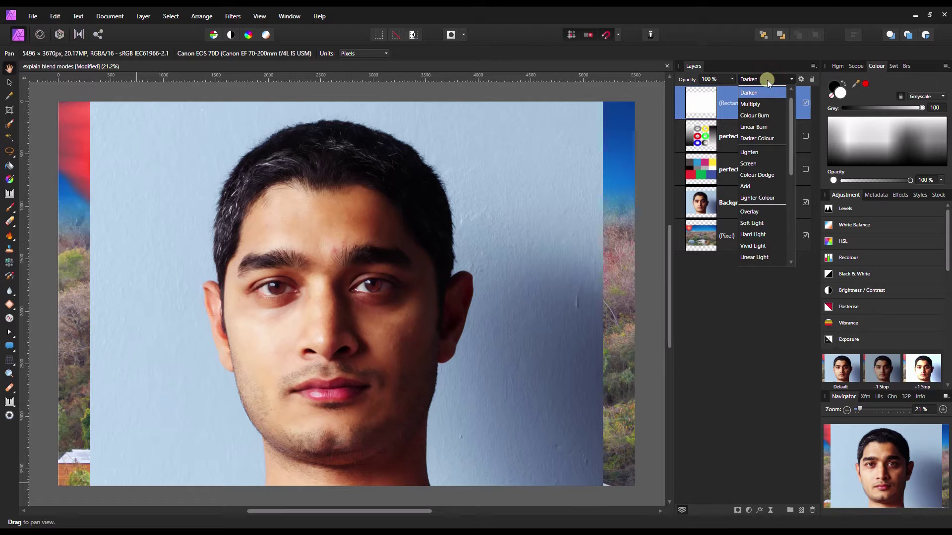
Hide the Background portrait layer and the perfect cmyk rgb colour chart so only the landscape shows beneath the rectangle.
scroll(767, 85, up, 1)
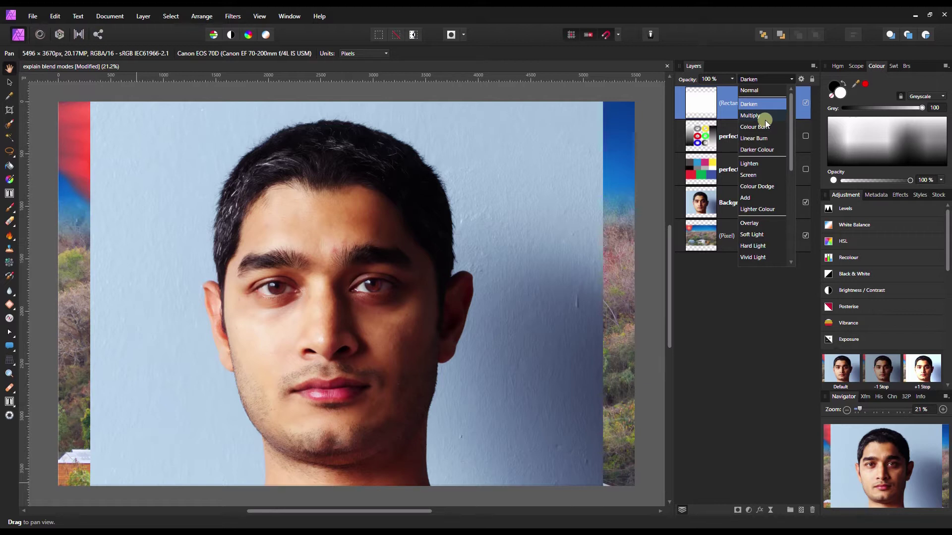
click(725, 257)
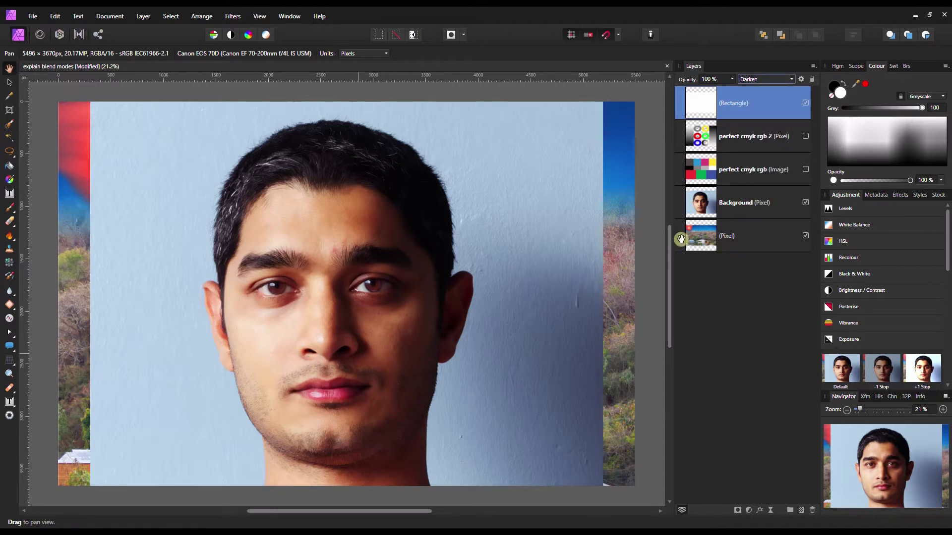
click(805, 203)
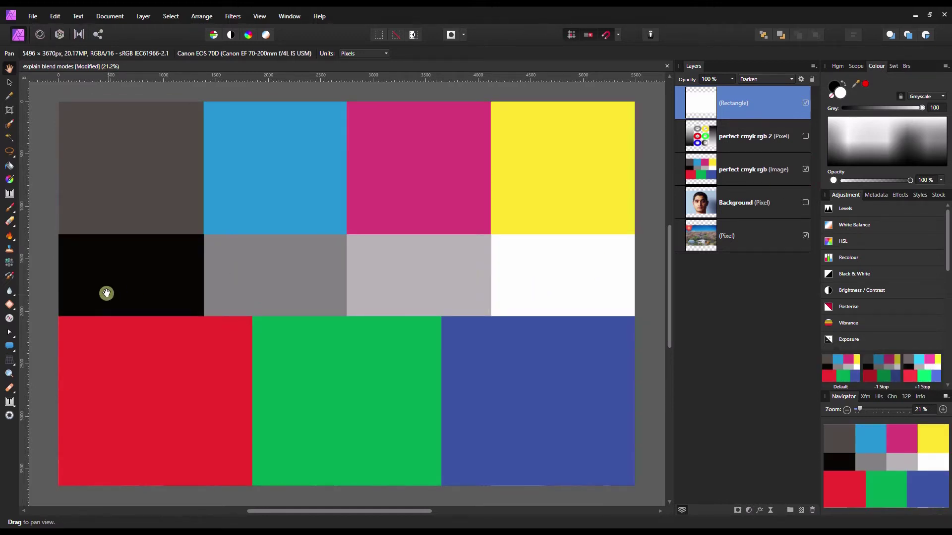
click(806, 170)
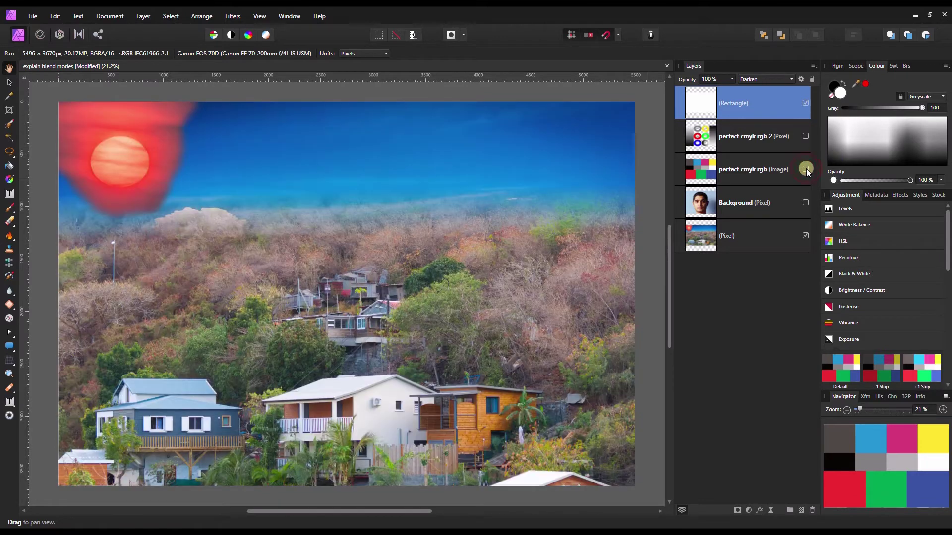
Set the rectangle layer's blend mode to Normal, keeping its fill at grey 100.
click(755, 80)
click(755, 79)
click(700, 107)
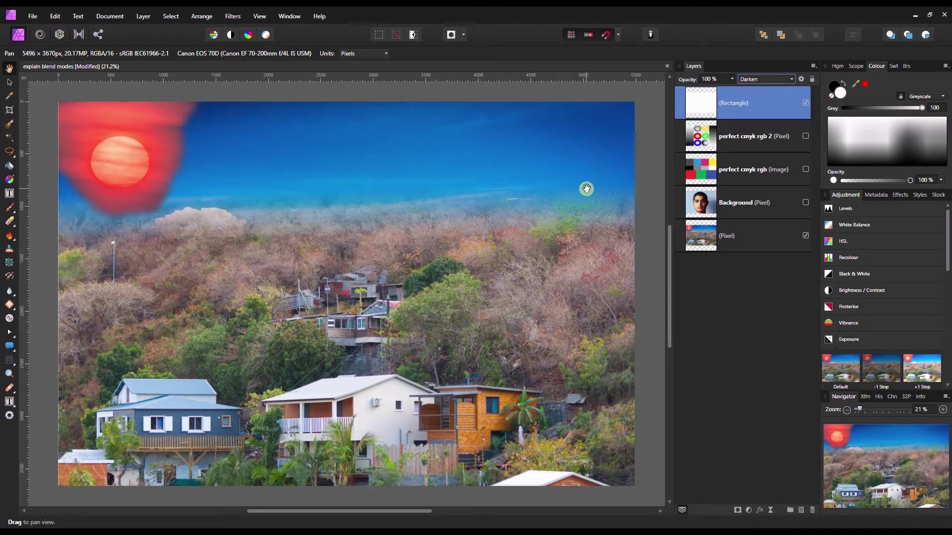
click(768, 77)
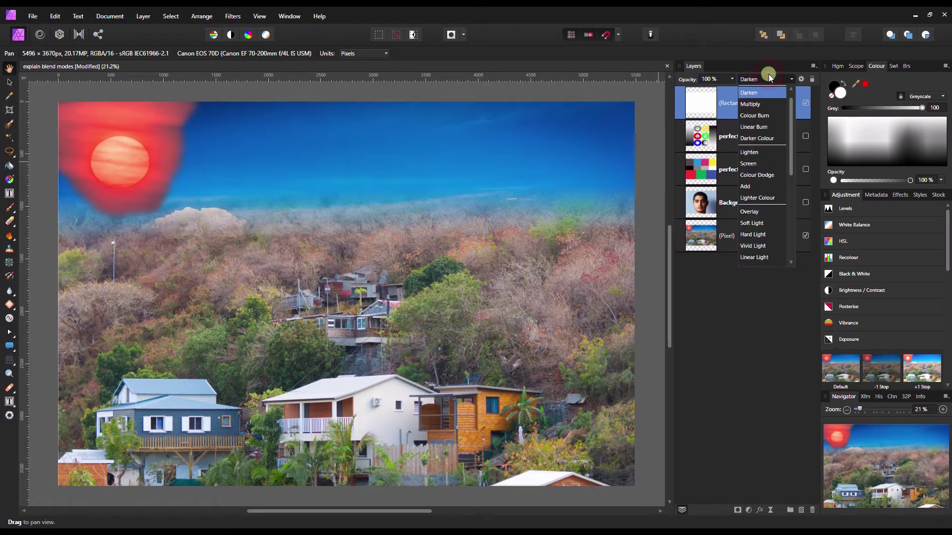
scroll(761, 85, up, 1)
click(761, 86)
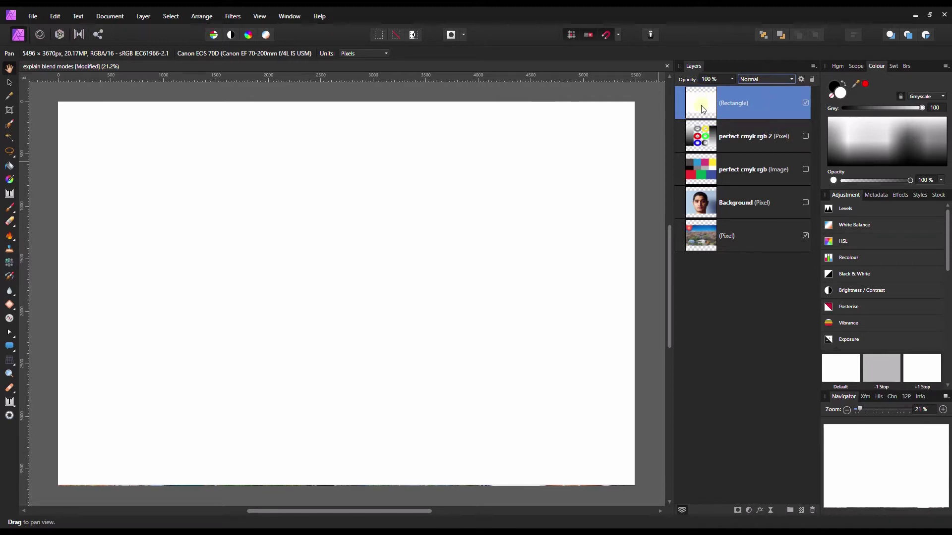
click(921, 108)
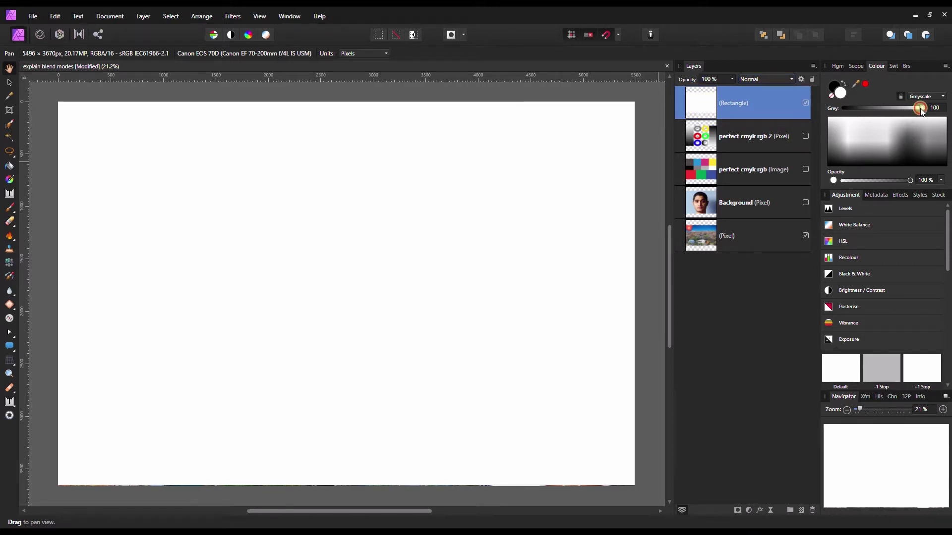
mouse_move(920, 109)
mouse_down()
mouse_move(826, 114)
mouse_move(938, 112)
mouse_up()
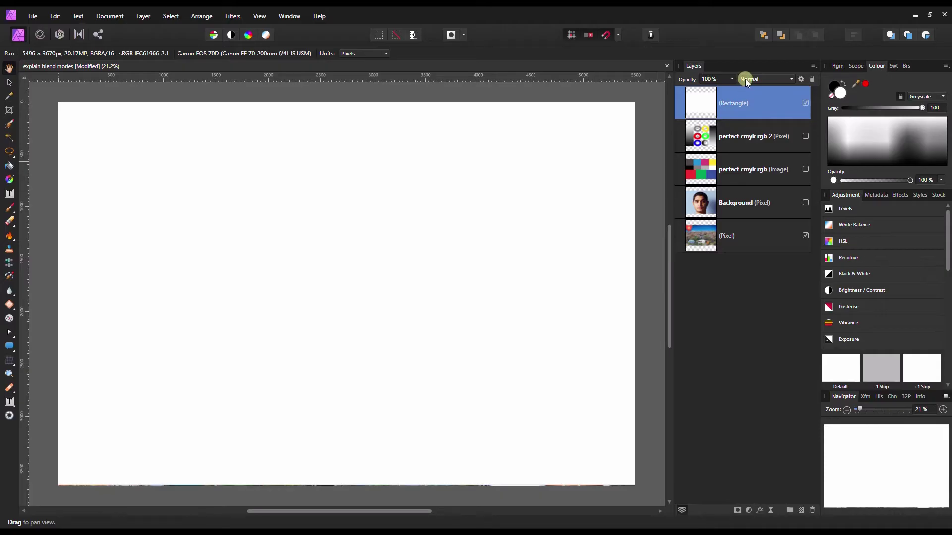
Set the rectangle's blend mode to Darken and test its fill over the landscape at grey 59 and 20, returning to 100.
click(745, 79)
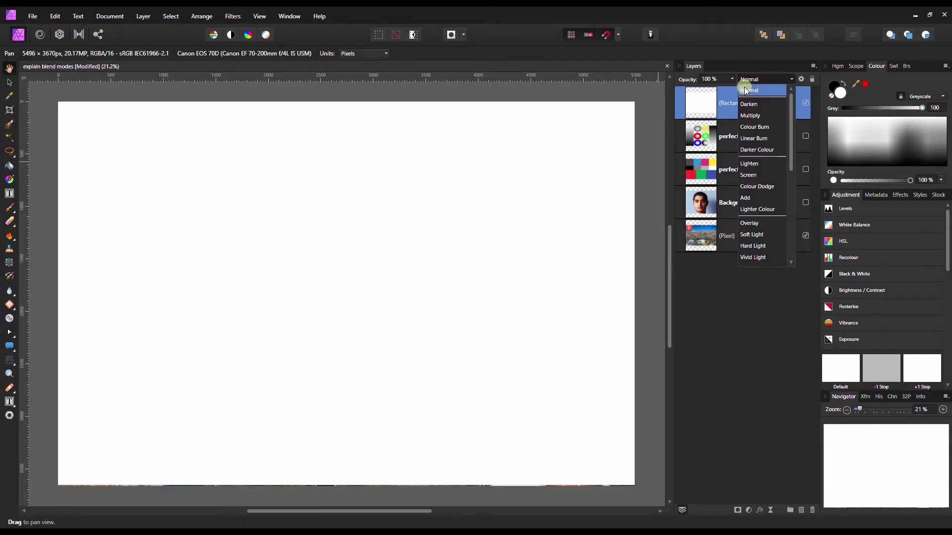
click(744, 103)
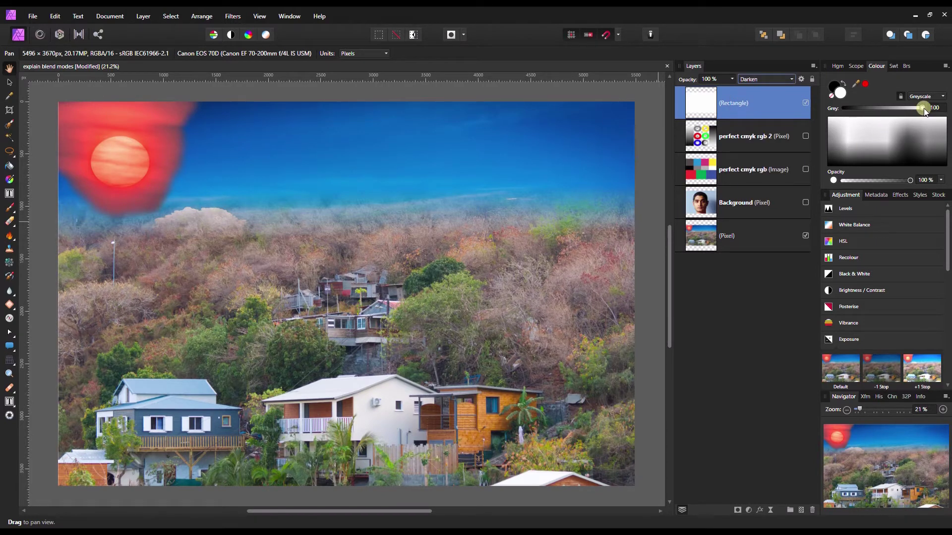
drag(924, 111, 890, 116)
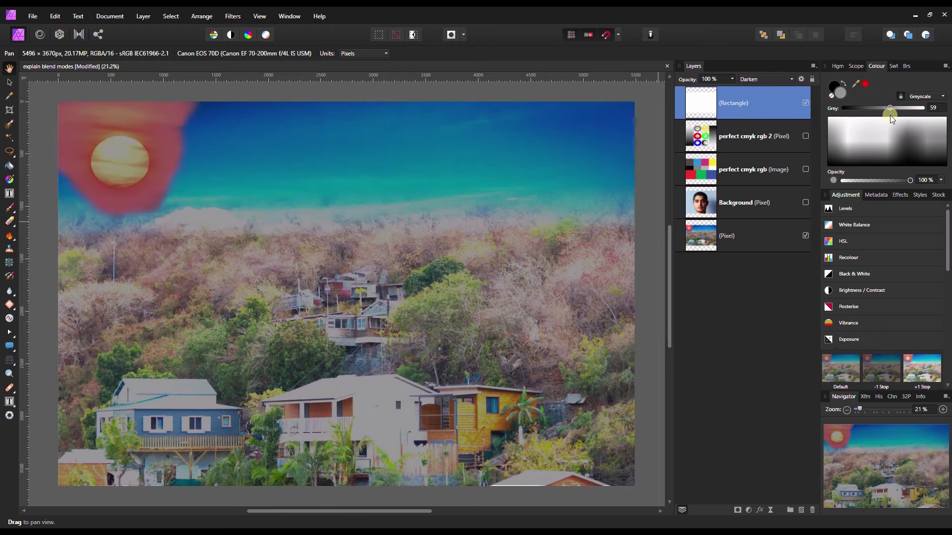
drag(890, 115, 860, 122)
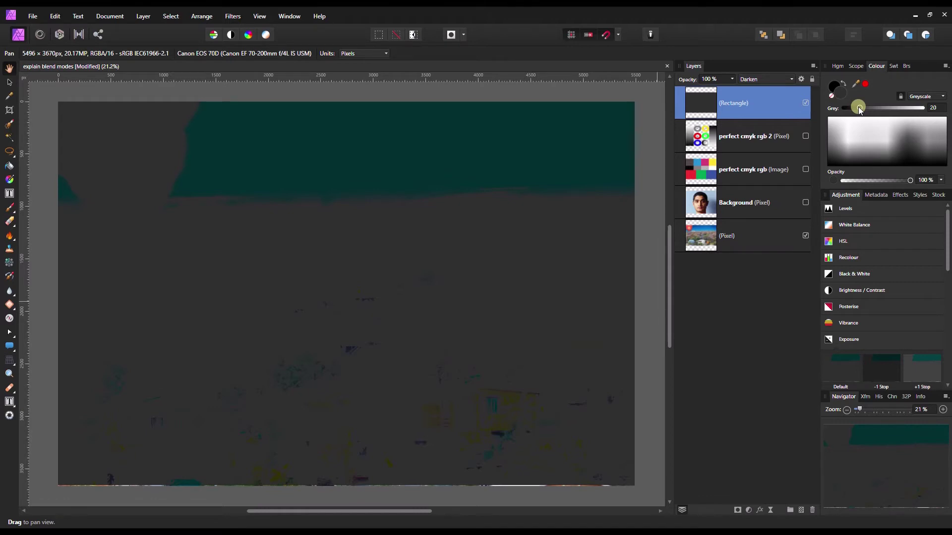
drag(859, 109, 932, 118)
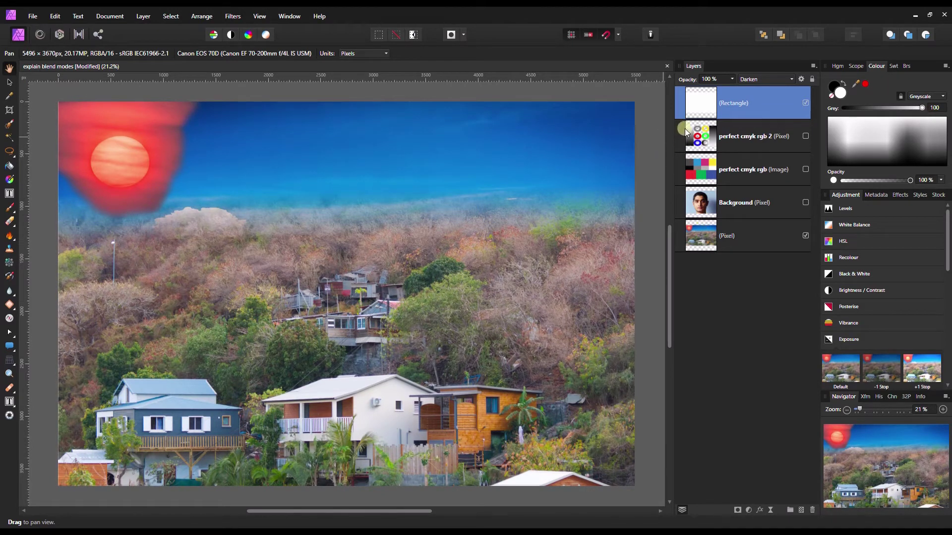
Show the perfect cmyk rgb 2 layer, set its blend mode to Darken to view the effect, and hide it again.
click(701, 132)
click(806, 136)
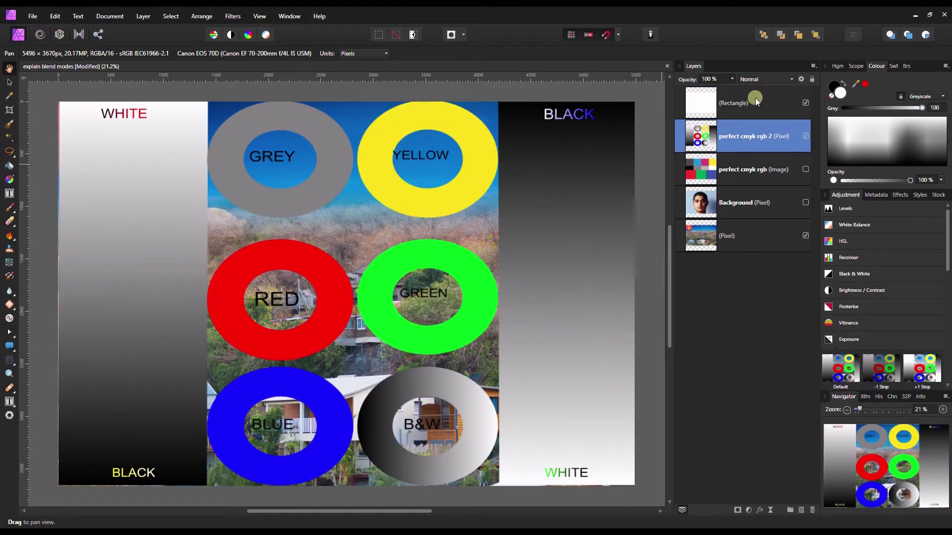
click(762, 79)
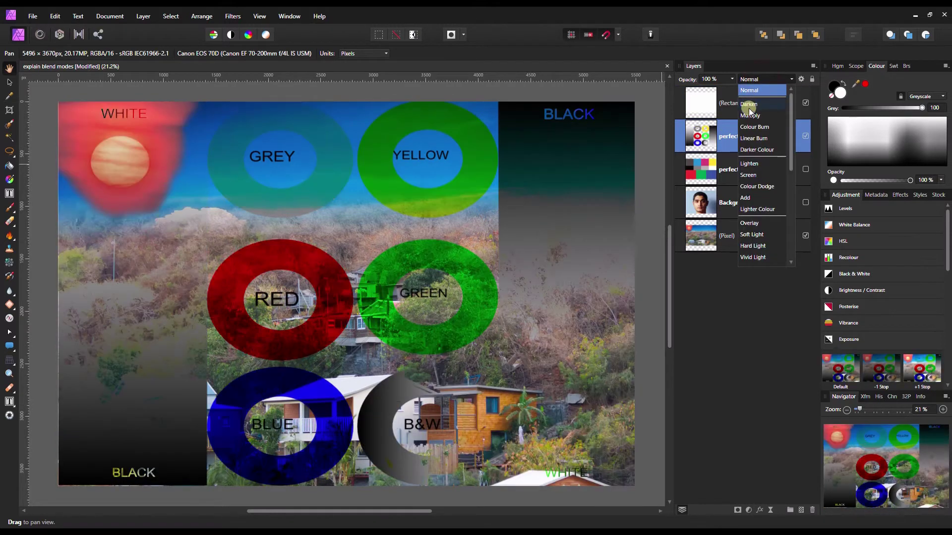
click(749, 104)
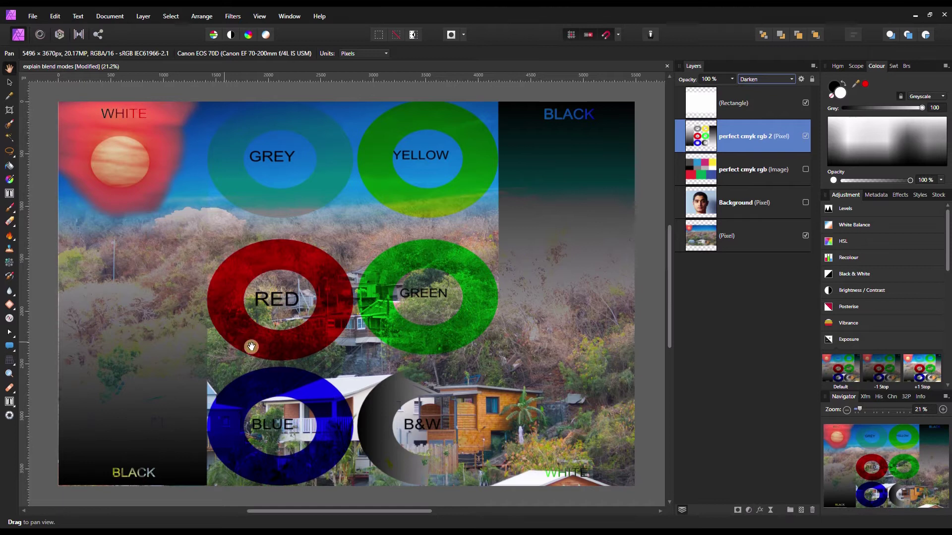
click(806, 136)
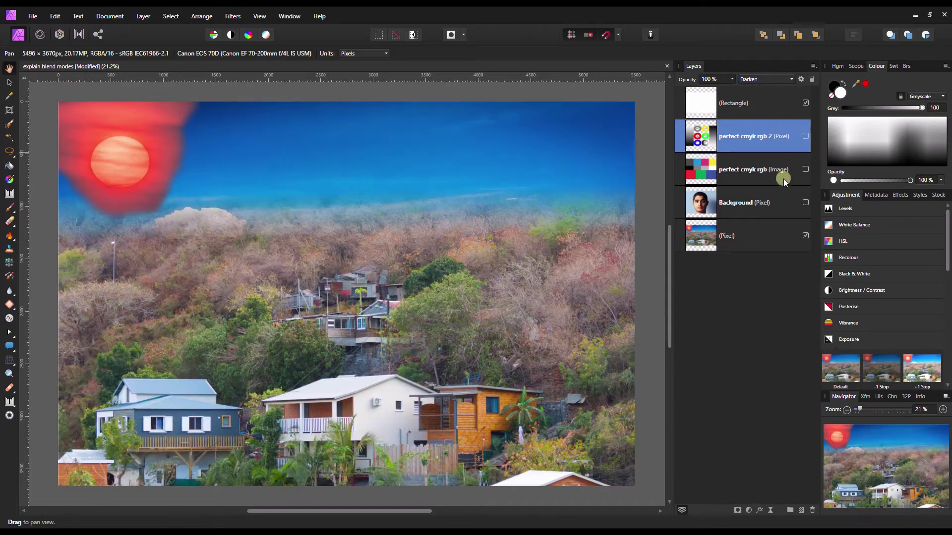
Show the Background portrait and test the Darken rectangle over it at grey 56, restoring its fill to 100.
click(804, 201)
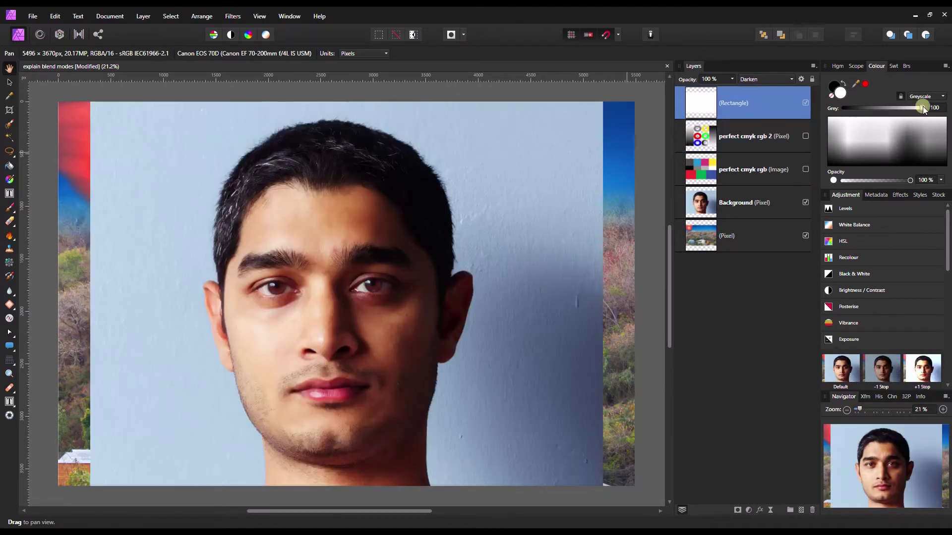
drag(923, 106, 887, 111)
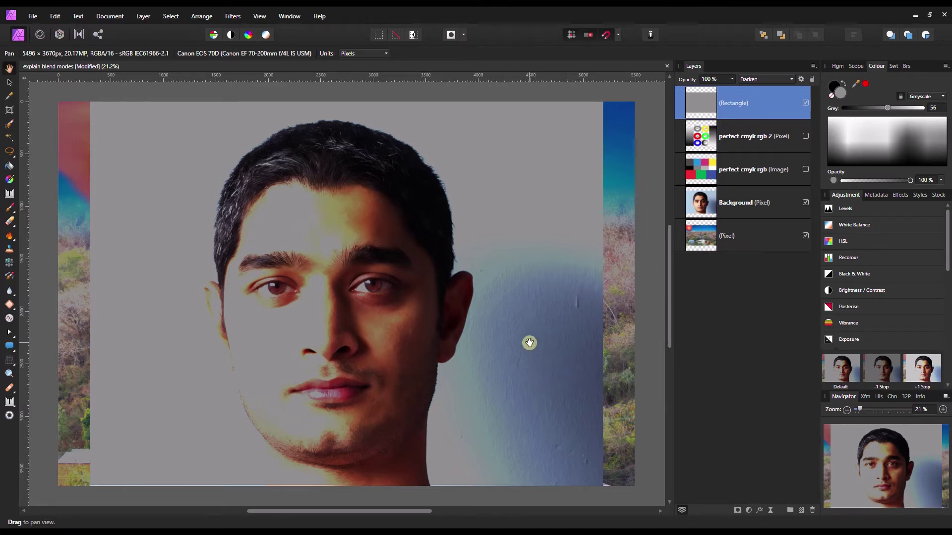
drag(888, 107, 949, 132)
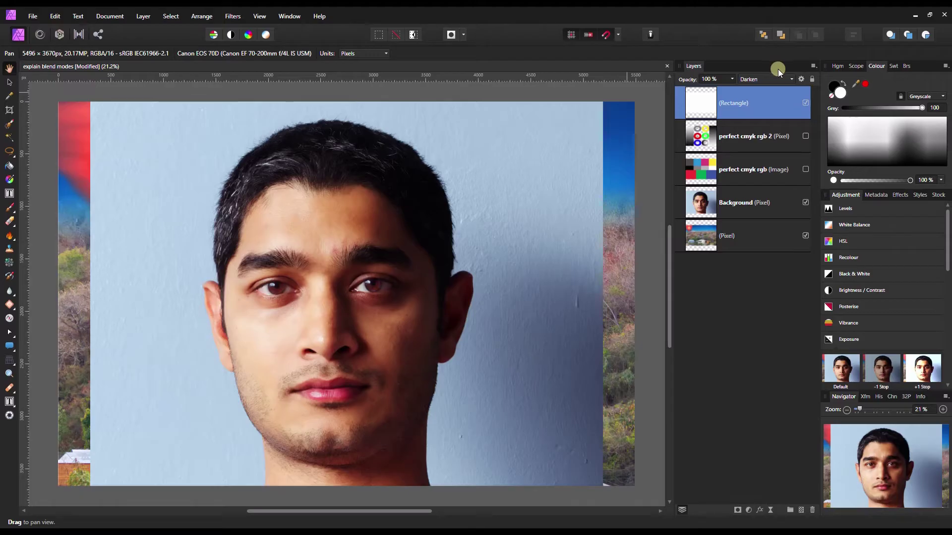
Set the rectangle's blend mode to Multiply and test its fill over the portrait at grey 21, restoring it to 100.
click(777, 78)
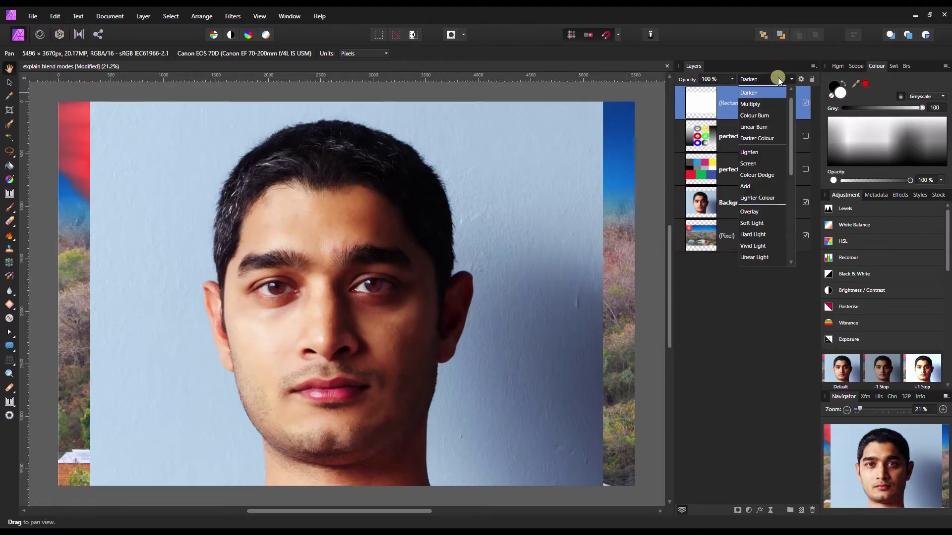
scroll(766, 107, up, 1)
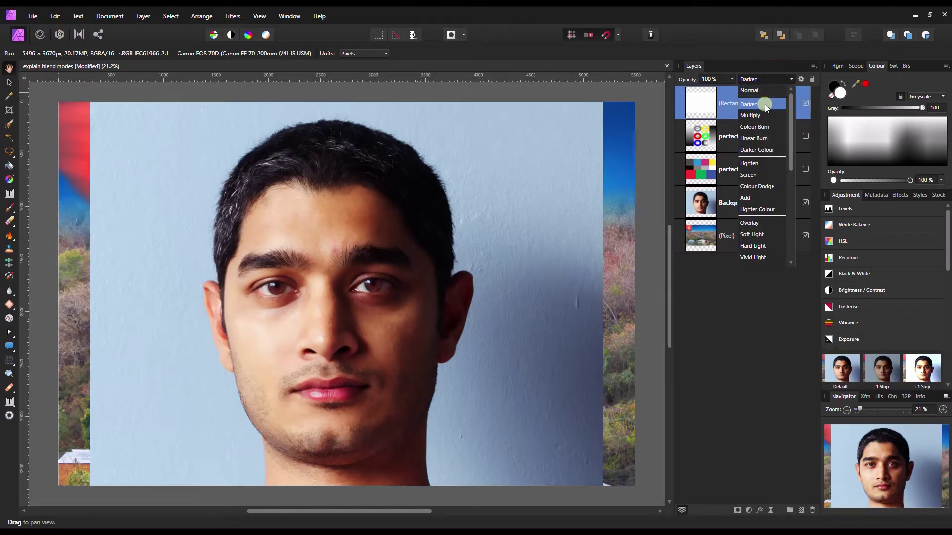
click(763, 115)
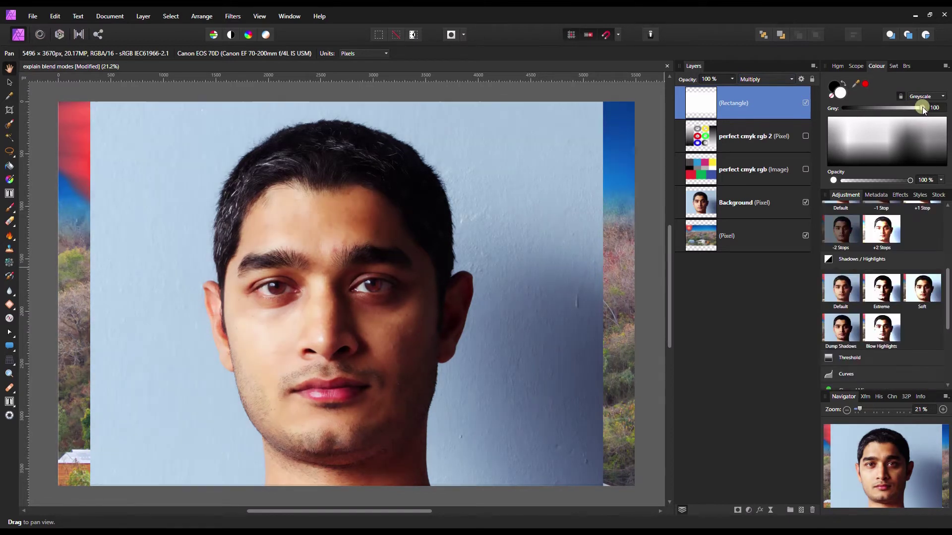
drag(922, 106, 862, 121)
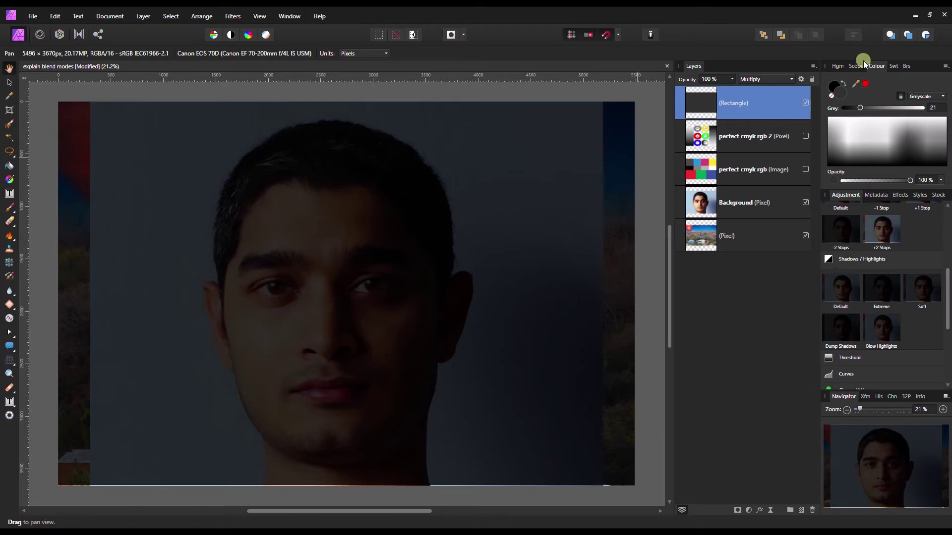
drag(861, 109, 922, 108)
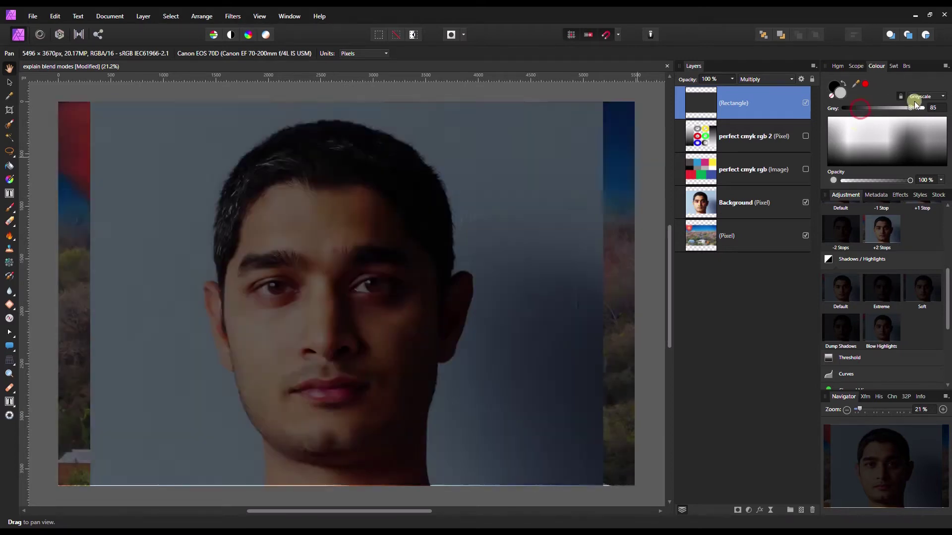
Keep Multiply as the rectangle's blend mode and hide the Background portrait layer.
click(752, 79)
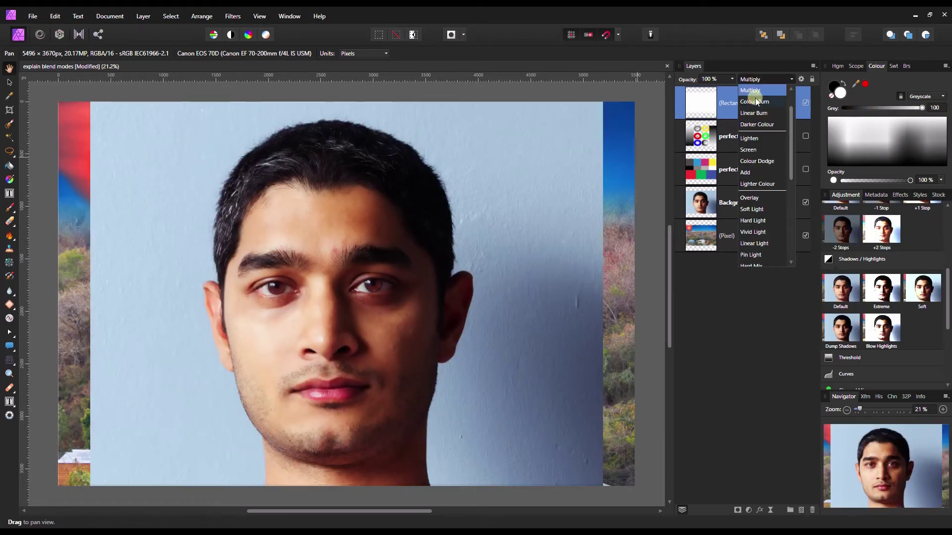
scroll(757, 102, up, 2)
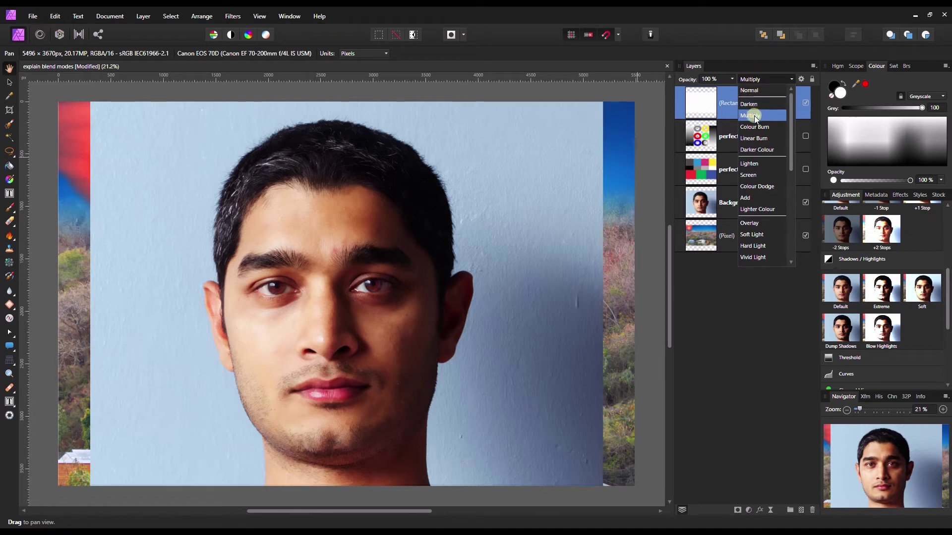
click(754, 115)
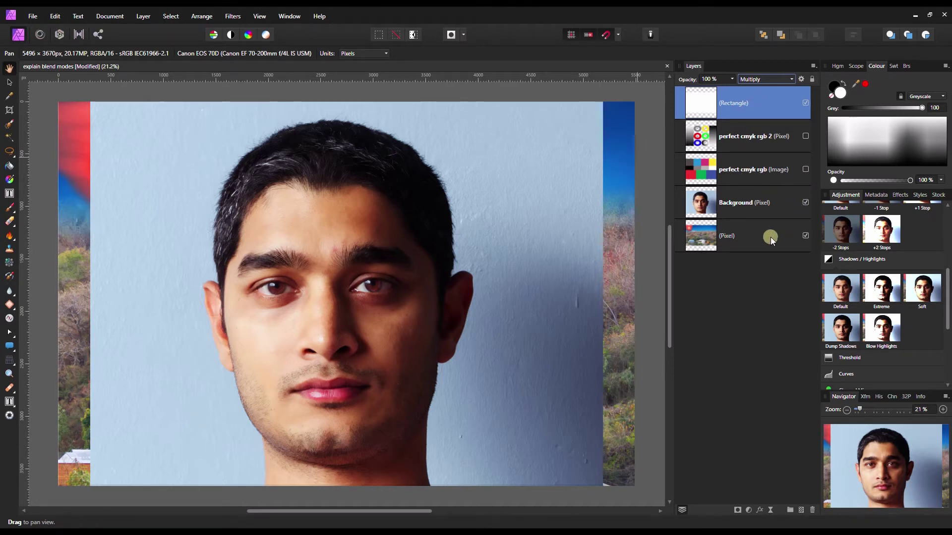
click(806, 203)
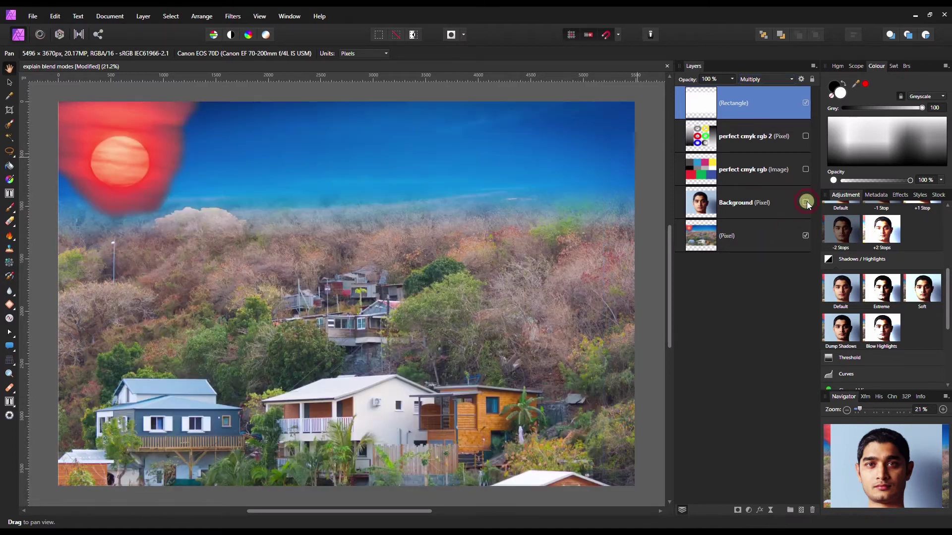
Test the Multiply rectangle at grey 66 over the landscape, show the perfect cmyk rgb layer, and vary the grey over it, restoring 100.
mouse_move(920, 106)
mouse_down()
mouse_move(840, 112)
mouse_move(923, 107)
mouse_up()
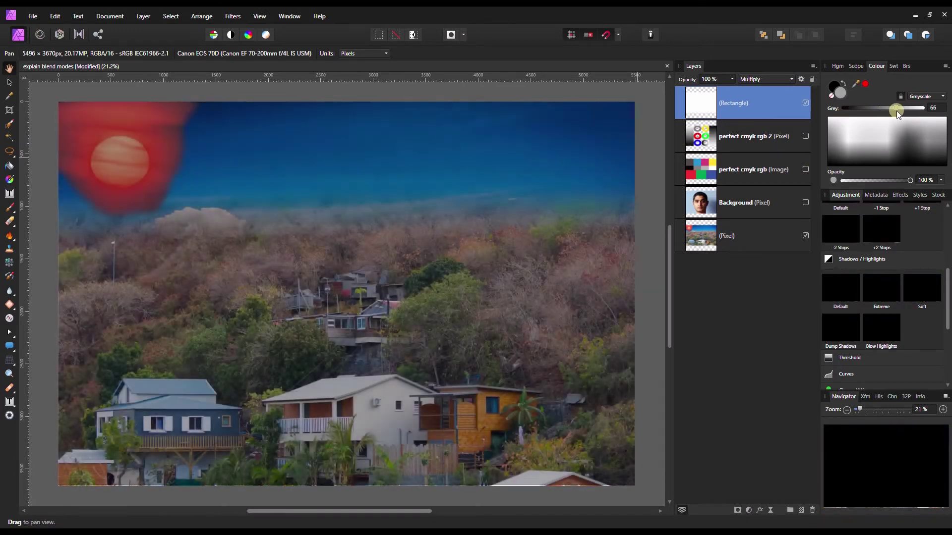
click(757, 170)
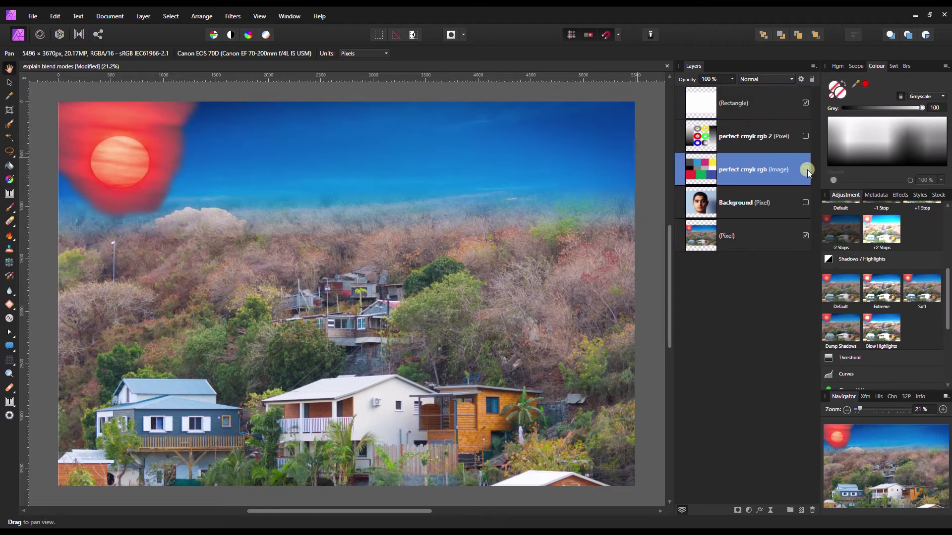
click(806, 169)
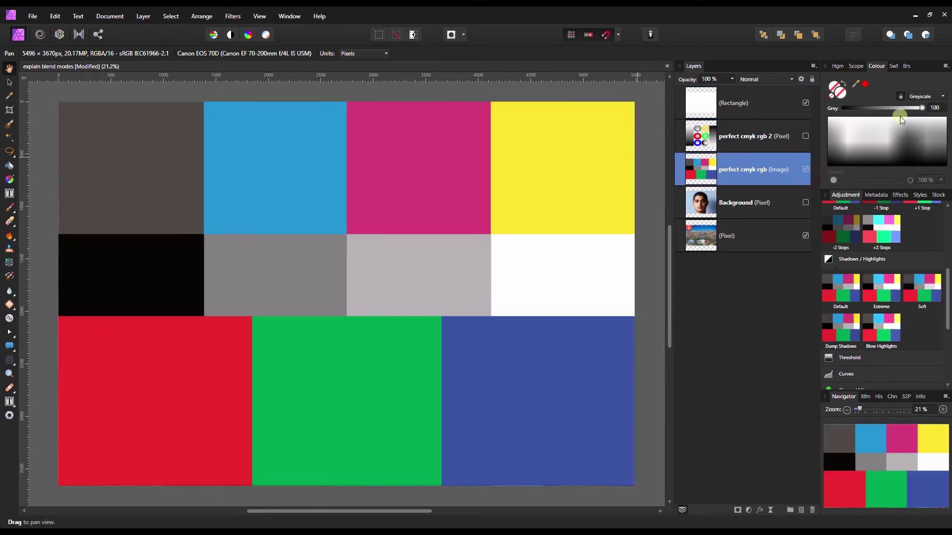
click(754, 105)
drag(901, 110, 948, 129)
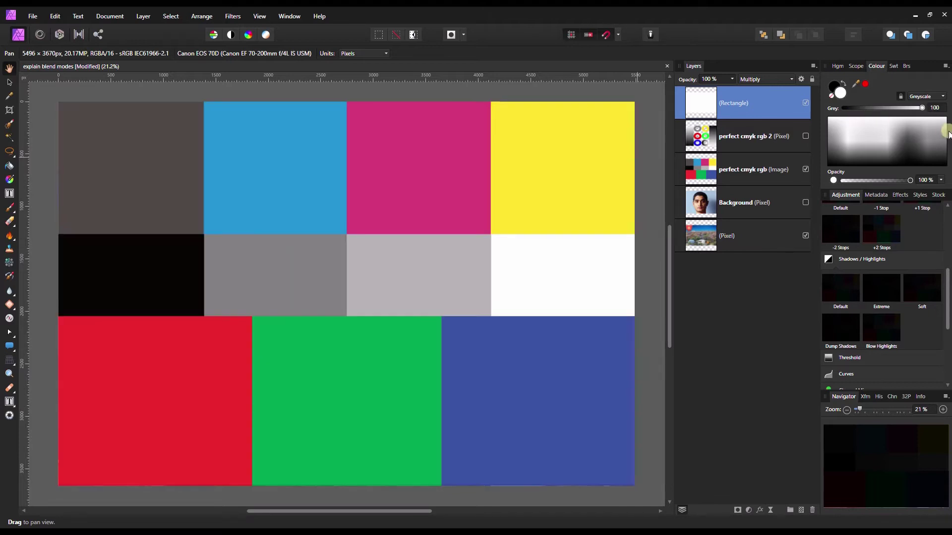
Set the rectangle's blend mode to Colour Burn, hide perfect cmyk rgb, and vary the grey fill over the landscape, restoring 100.
click(751, 80)
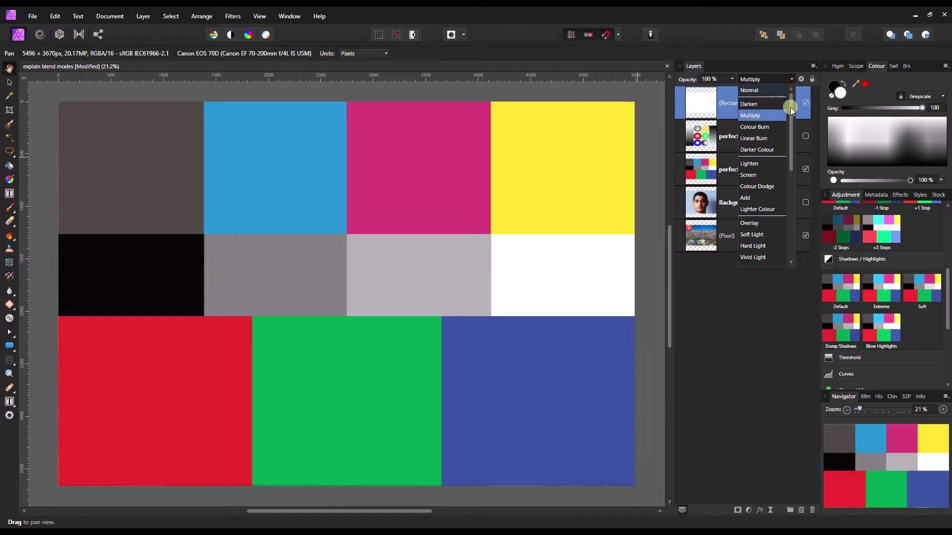
click(765, 128)
click(806, 170)
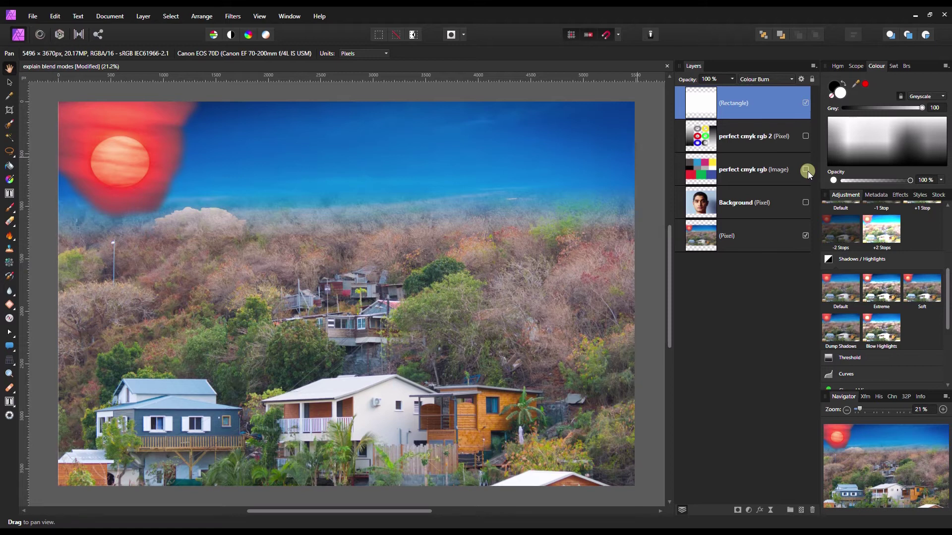
mouse_move(923, 105)
mouse_down()
mouse_move(842, 112)
mouse_move(931, 112)
mouse_move(833, 118)
mouse_move(917, 119)
mouse_move(863, 130)
mouse_move(891, 143)
mouse_up()
Show the Background portrait and test the Colour Burn rectangle over it at grey 68 and 14, restoring its fill to 100.
click(806, 203)
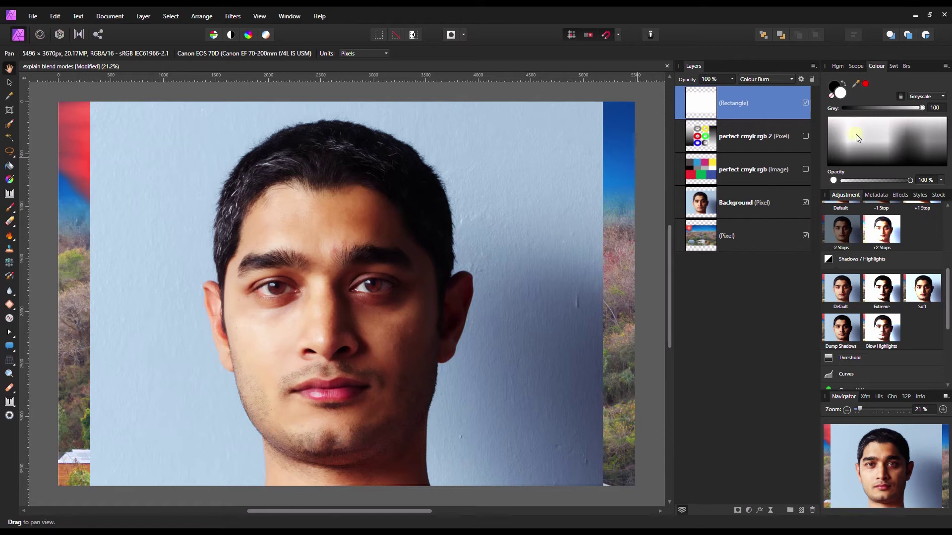
drag(923, 110, 845, 114)
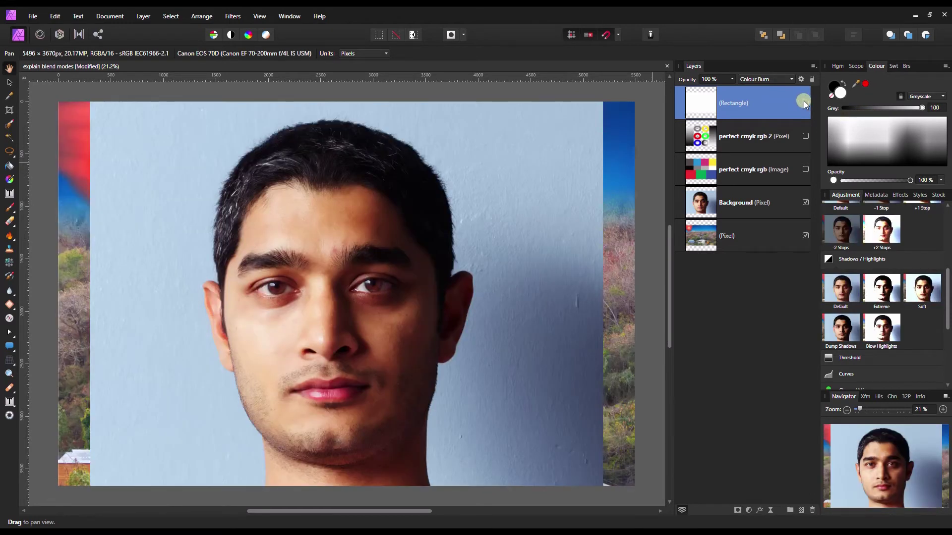
click(804, 103)
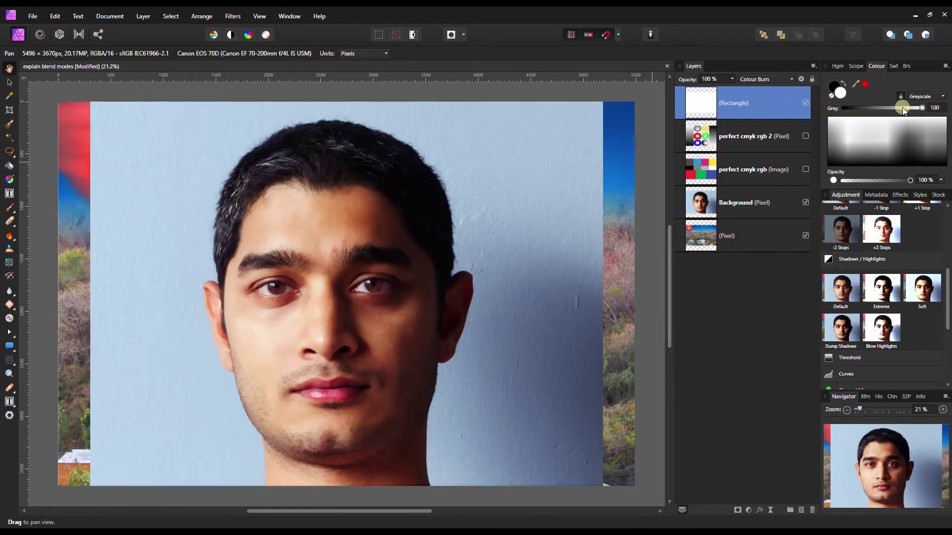
drag(921, 107, 898, 110)
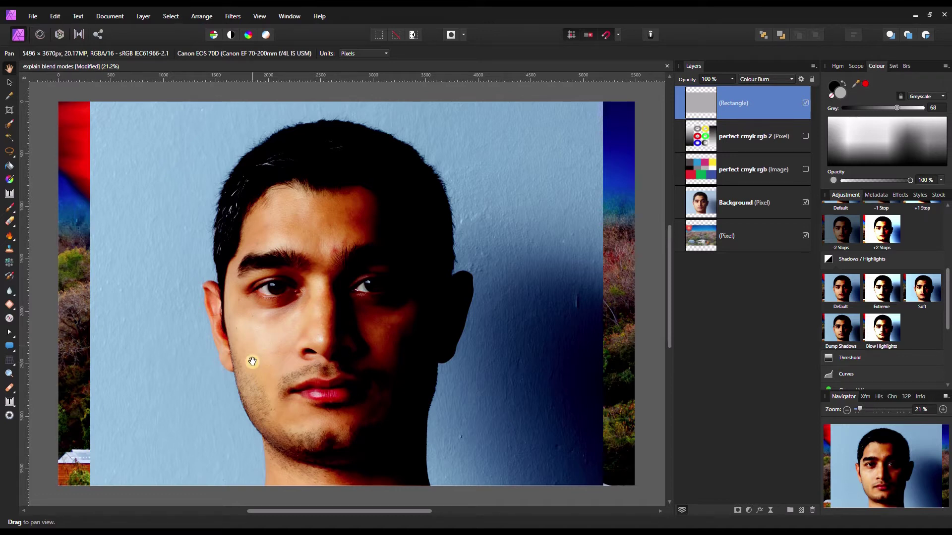
drag(898, 110, 854, 112)
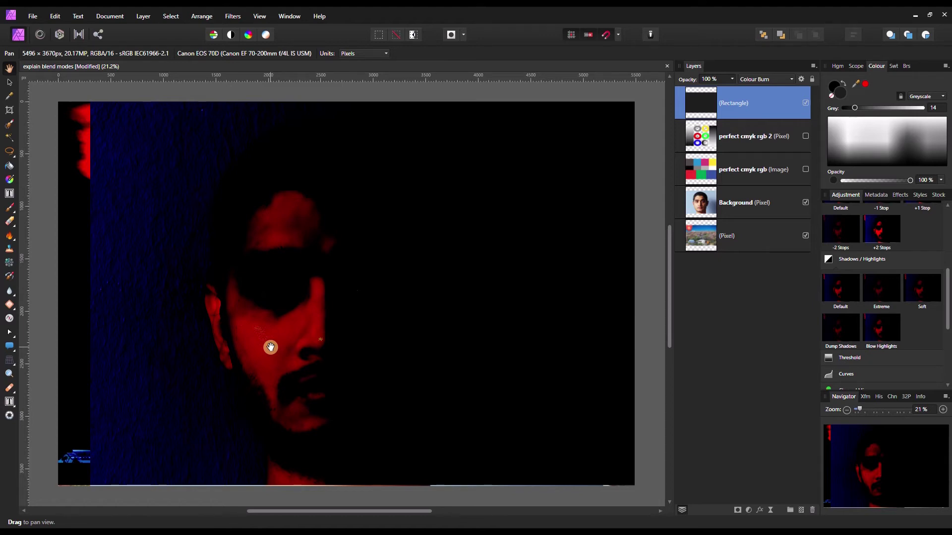
drag(854, 108, 943, 120)
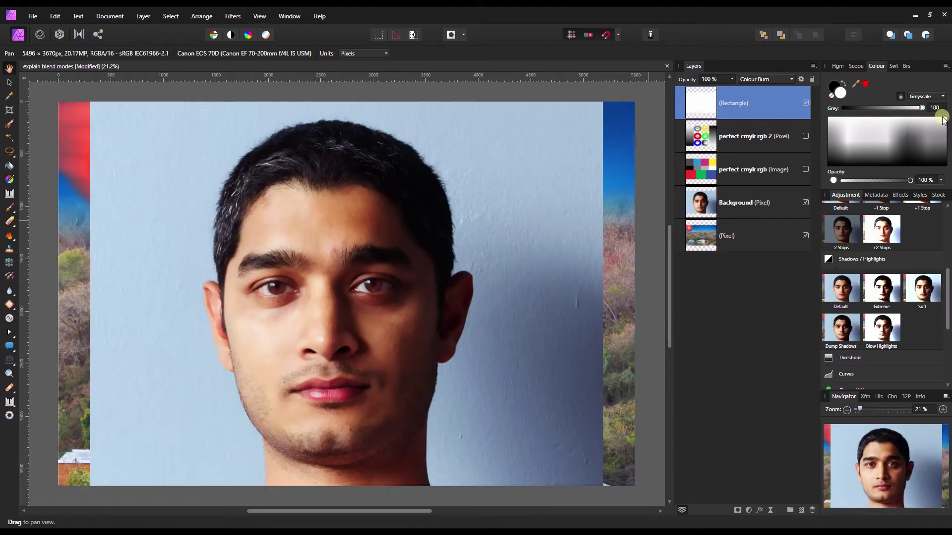
Set the rectangle's blend mode to Darken for comparison and test its fill over the portrait at grey 48, restoring it to 100.
click(782, 78)
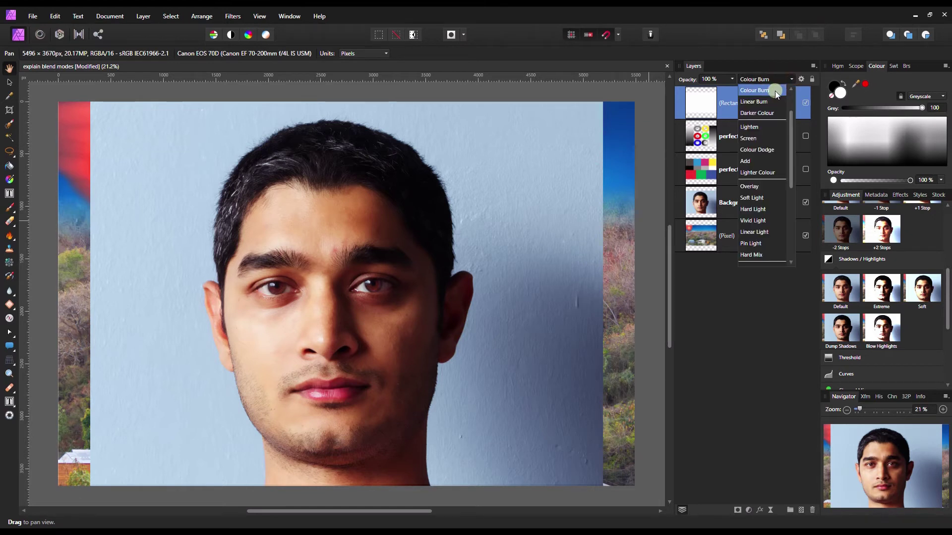
scroll(775, 91, up, 1)
click(768, 103)
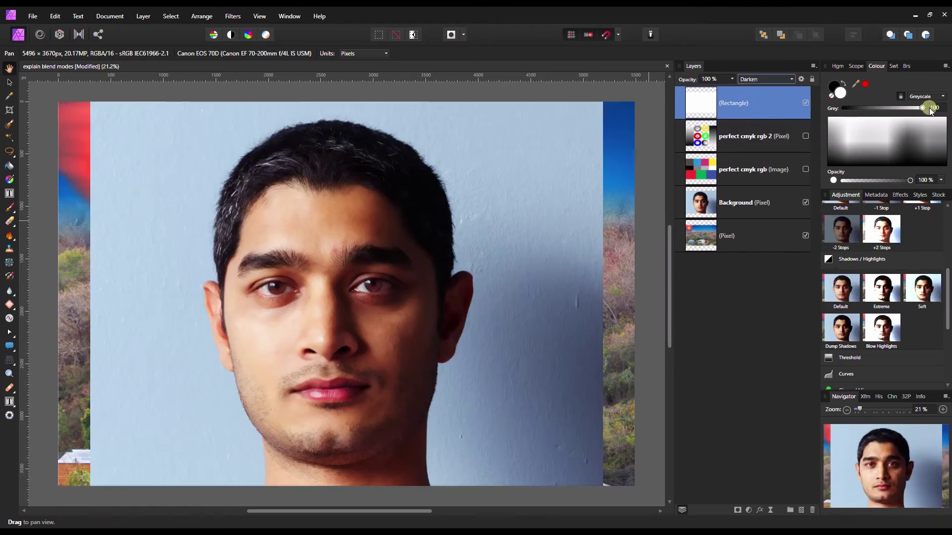
drag(924, 106, 882, 118)
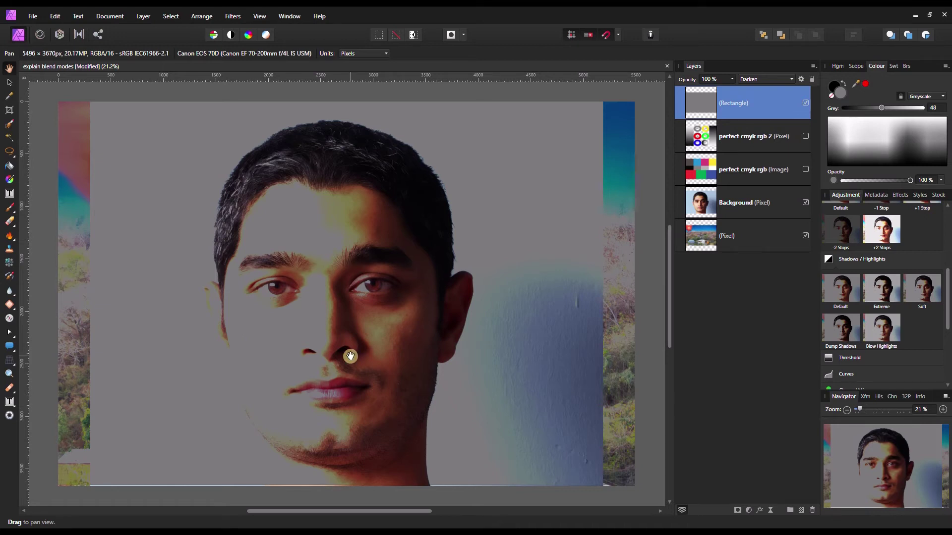
click(847, 109)
drag(847, 109, 922, 107)
Return the rectangle to Colour Burn and test its fill over the portrait at grey 39, restoring it to 100.
click(766, 80)
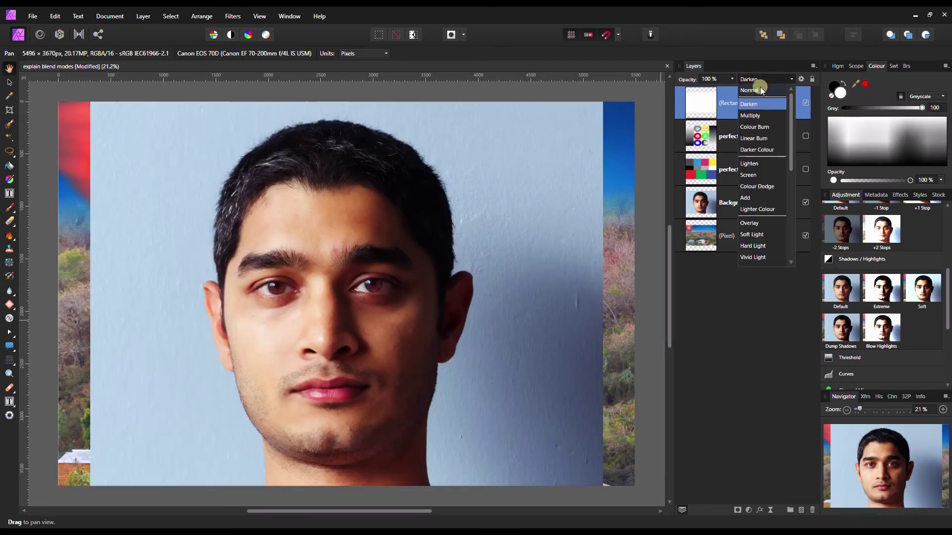
click(754, 128)
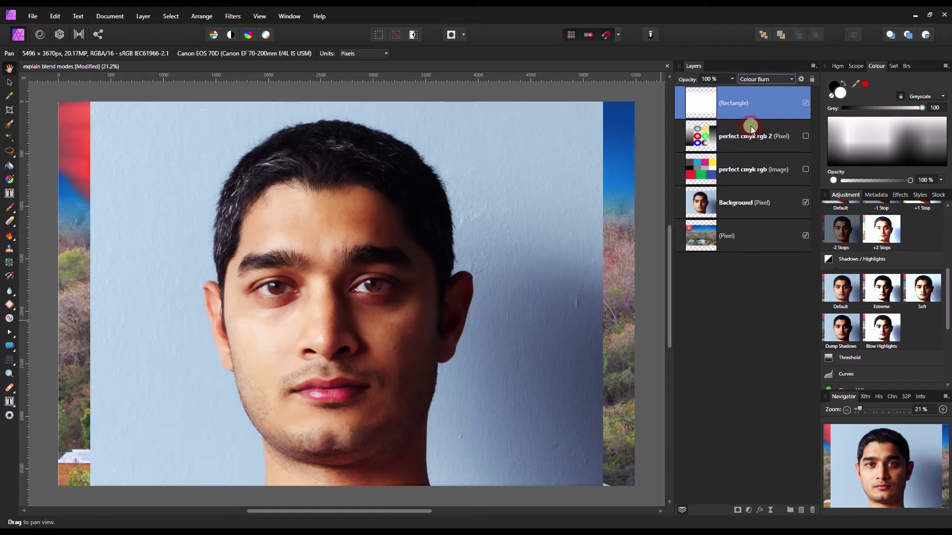
drag(923, 110, 875, 112)
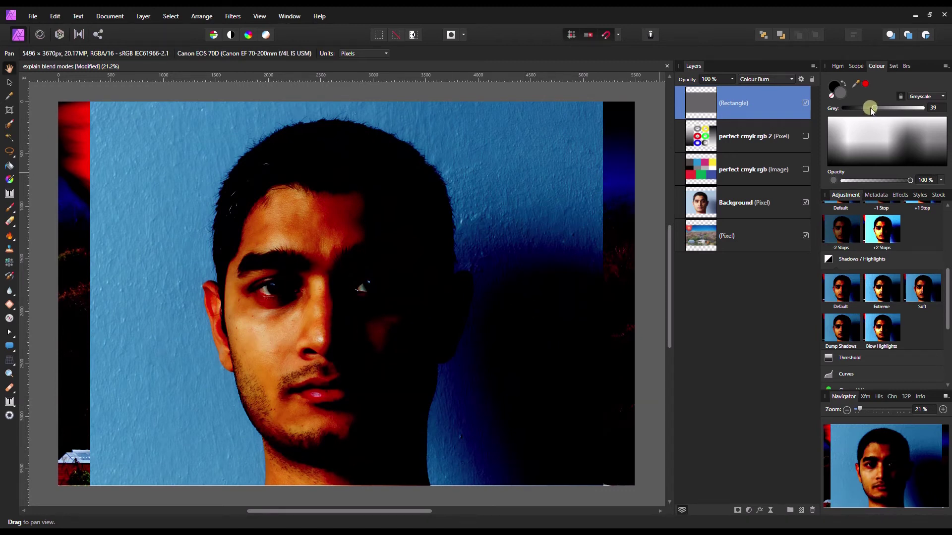
drag(874, 106, 935, 110)
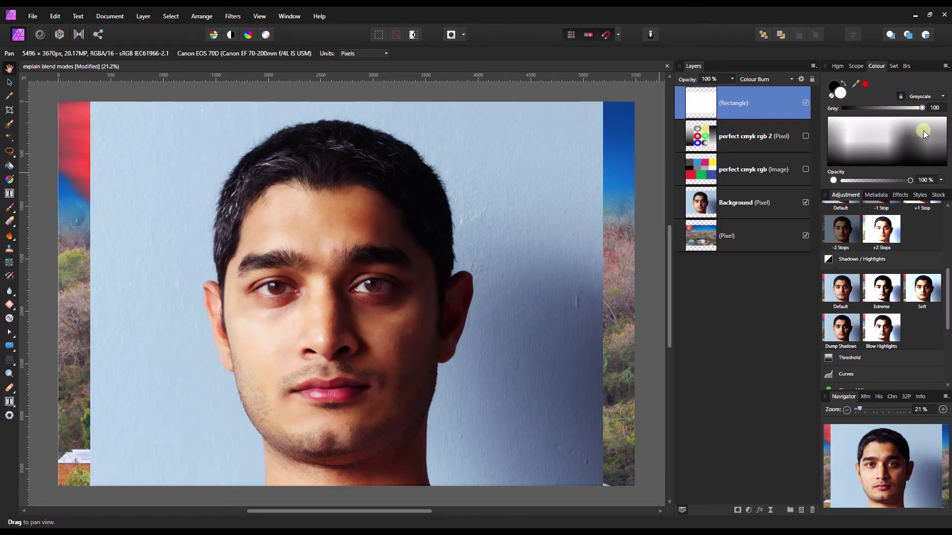
Set the rectangle's blend mode to Linear Burn and vary its grey fill over the portrait, restoring it to 100.
click(757, 80)
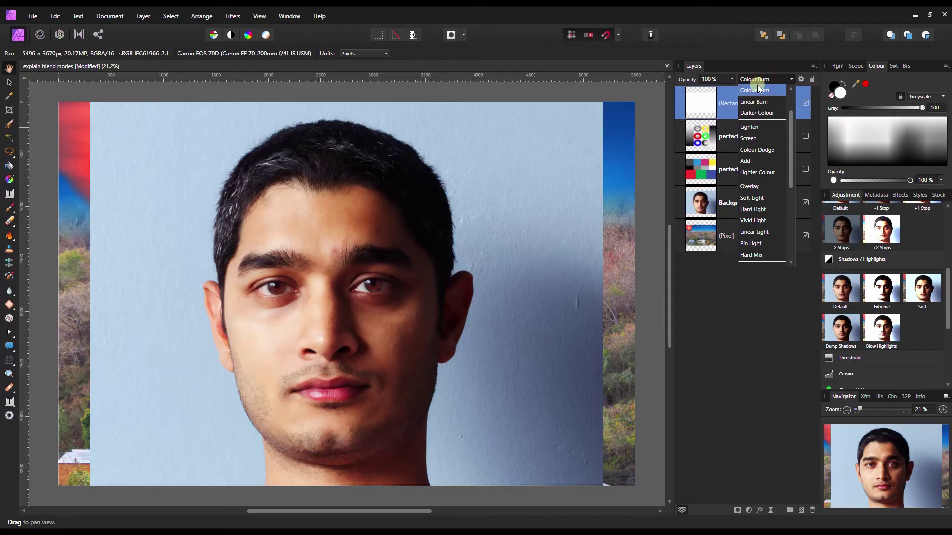
click(757, 86)
mouse_move(923, 110)
mouse_down()
mouse_move(842, 112)
mouse_move(948, 133)
mouse_up()
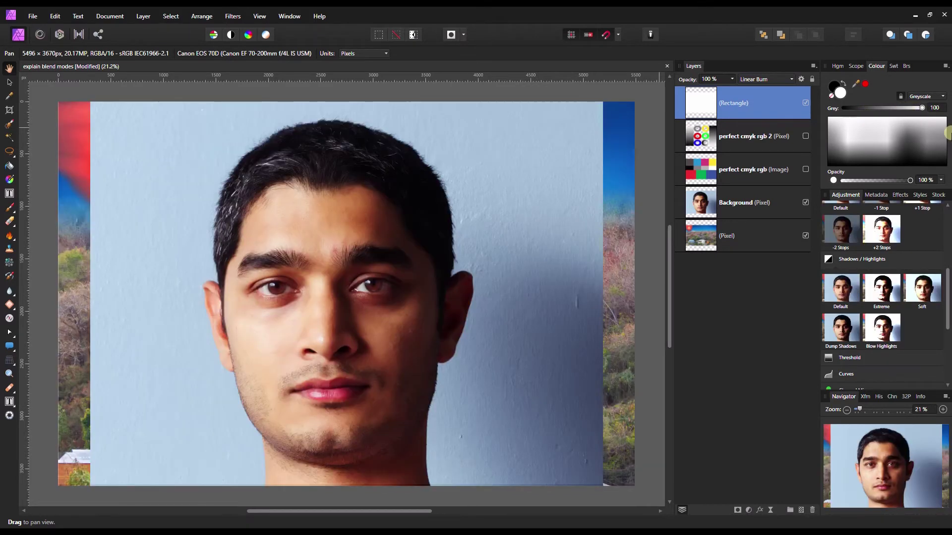
Switch the rectangle back to Colour Burn and set its fill to grey 33 over the portrait.
click(763, 80)
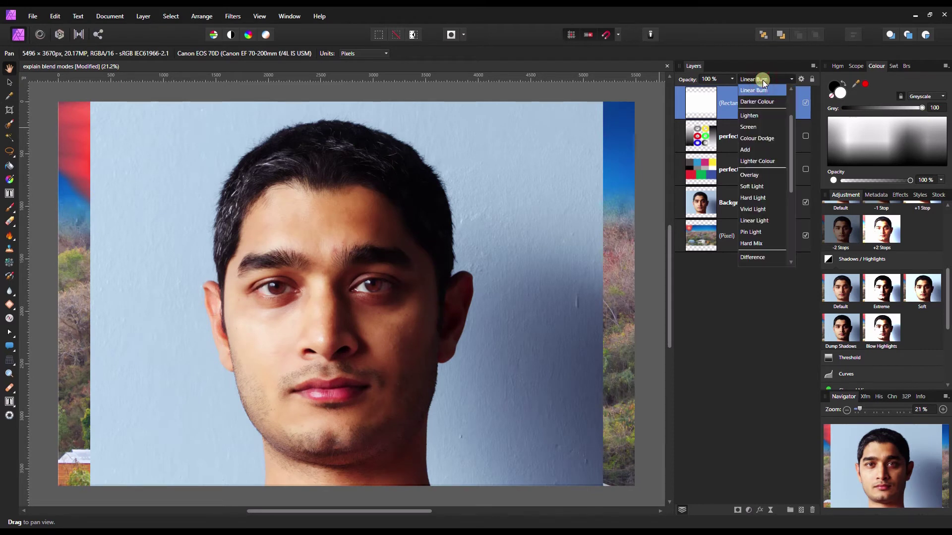
click(791, 89)
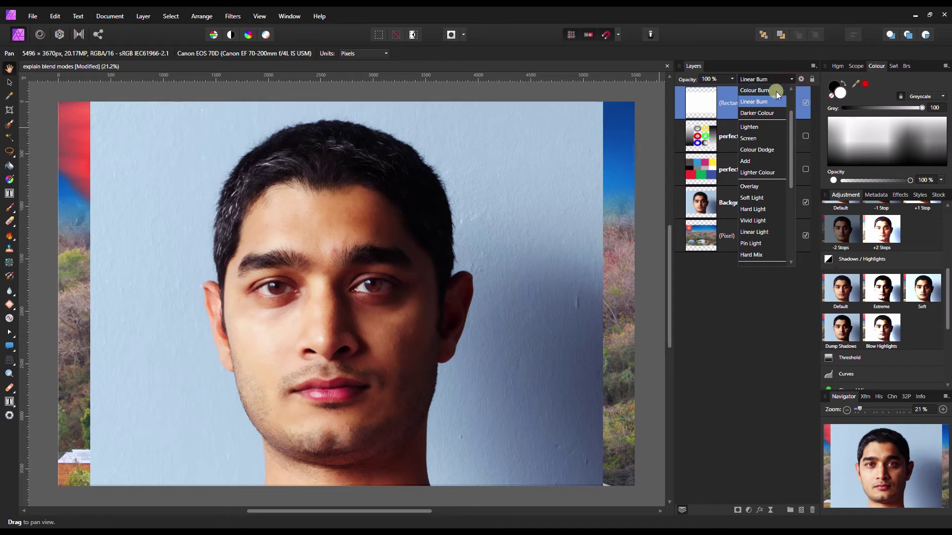
click(771, 94)
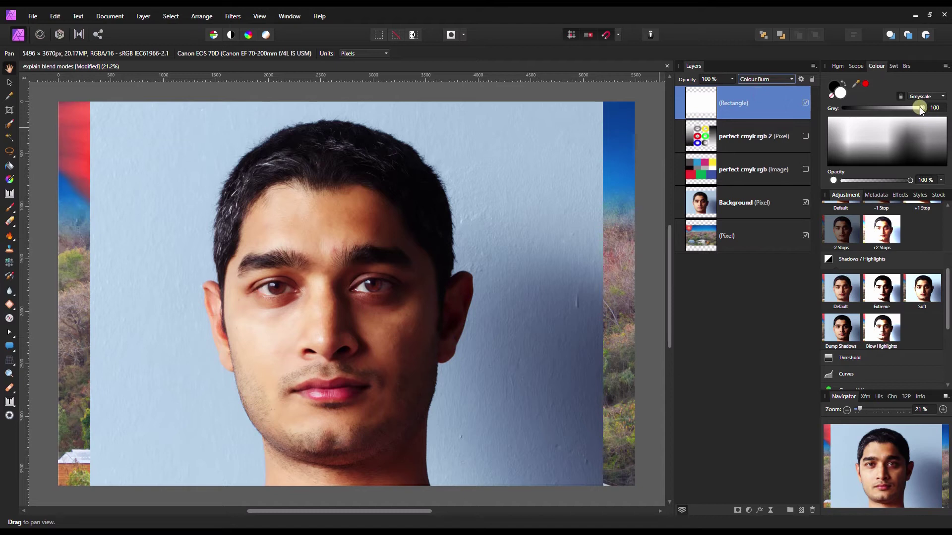
drag(922, 110, 870, 111)
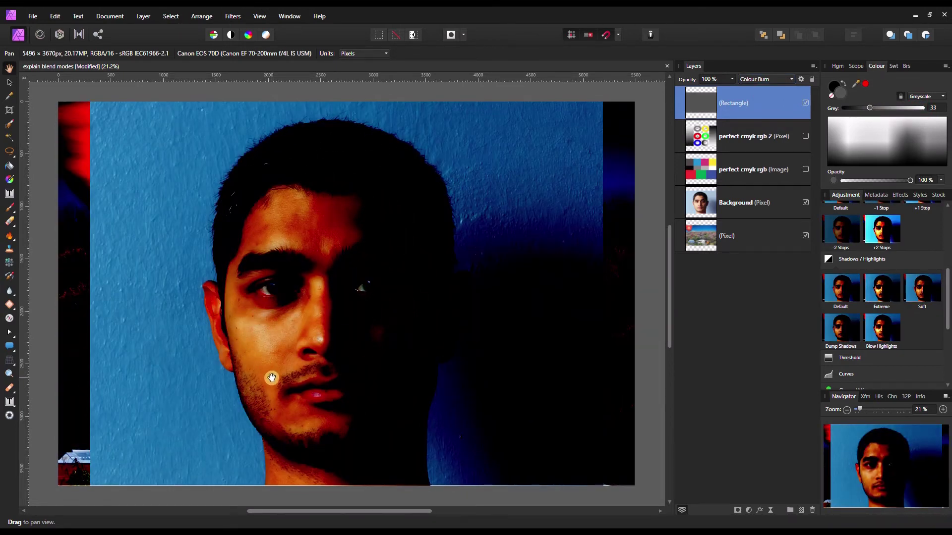
Set the rectangle's blend mode to Linear Burn to compare at the same grey, and restore its fill to 100.
click(765, 80)
click(753, 101)
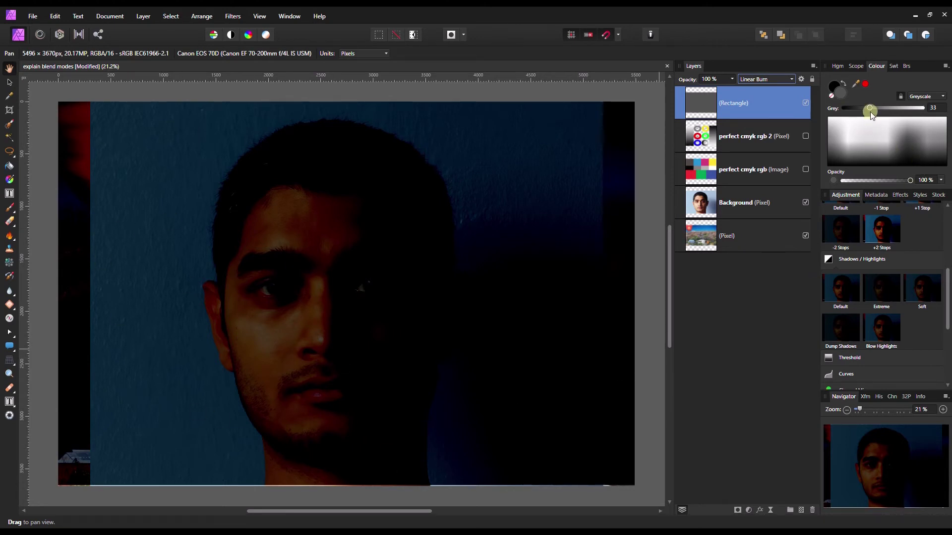
drag(870, 108, 932, 110)
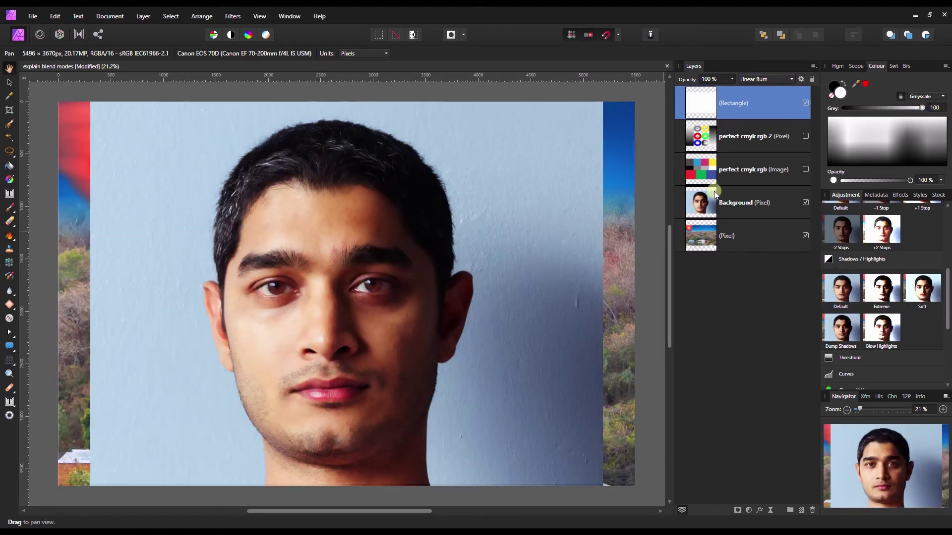
Hide the rectangle and show the perfect cmyk rgb 2 layer over the portrait.
click(762, 132)
click(806, 102)
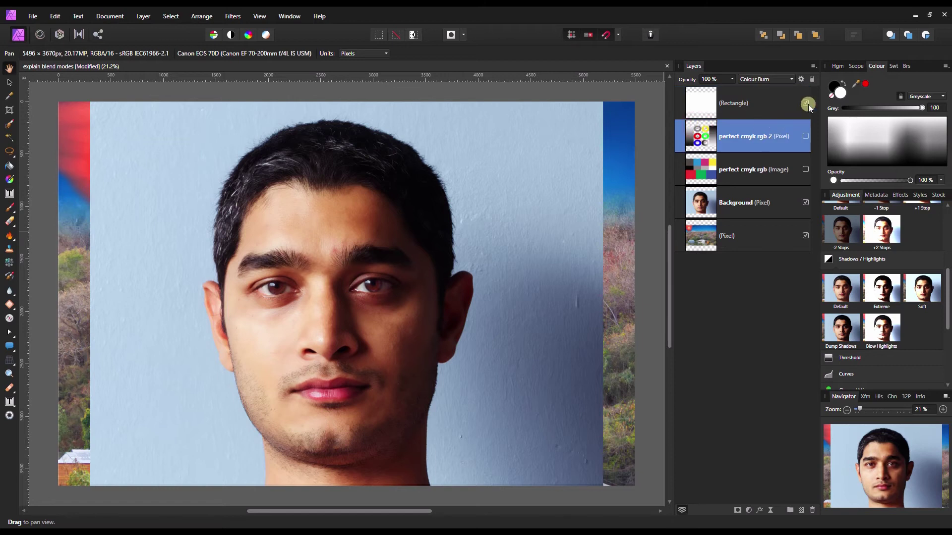
click(807, 103)
click(805, 136)
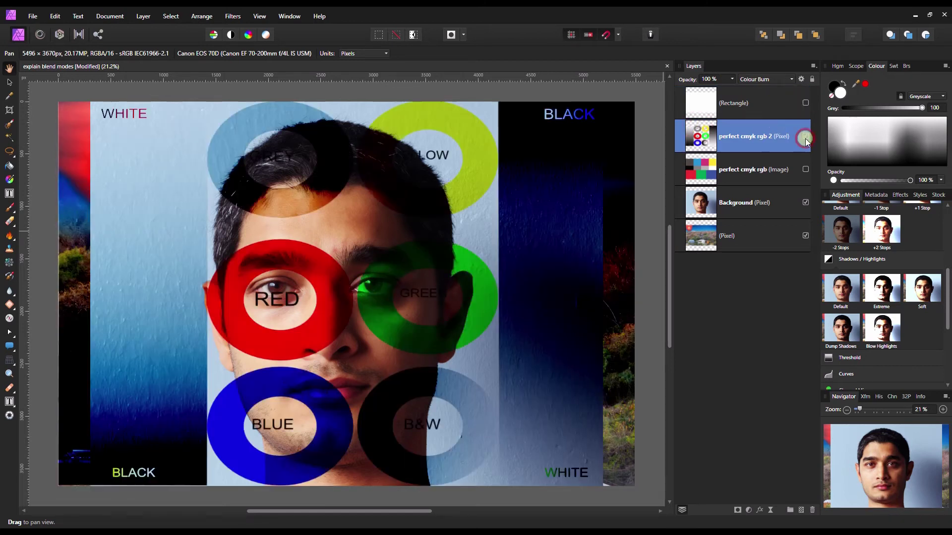
Try Linear Burn on the perfect cmyk rgb 2 layer and change its blend mode to Darker Colour.
click(759, 79)
click(756, 101)
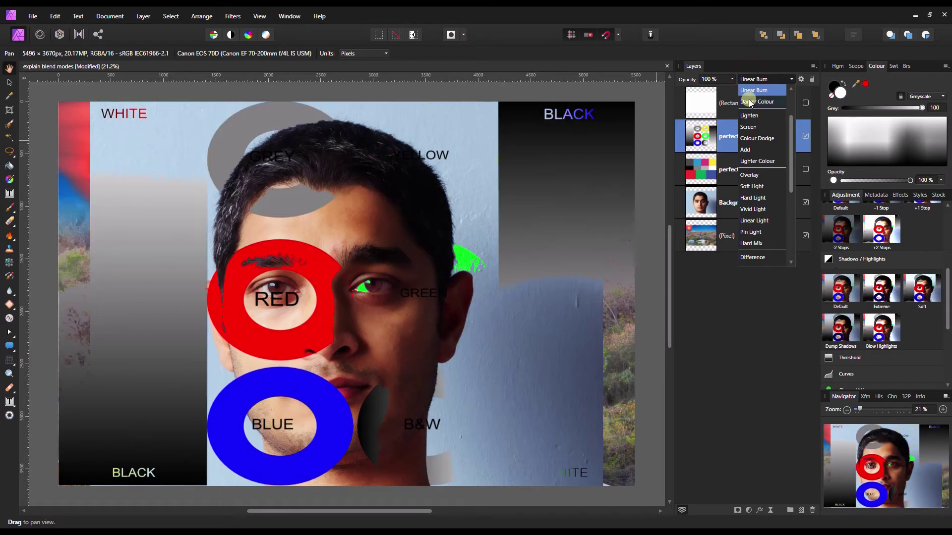
click(750, 101)
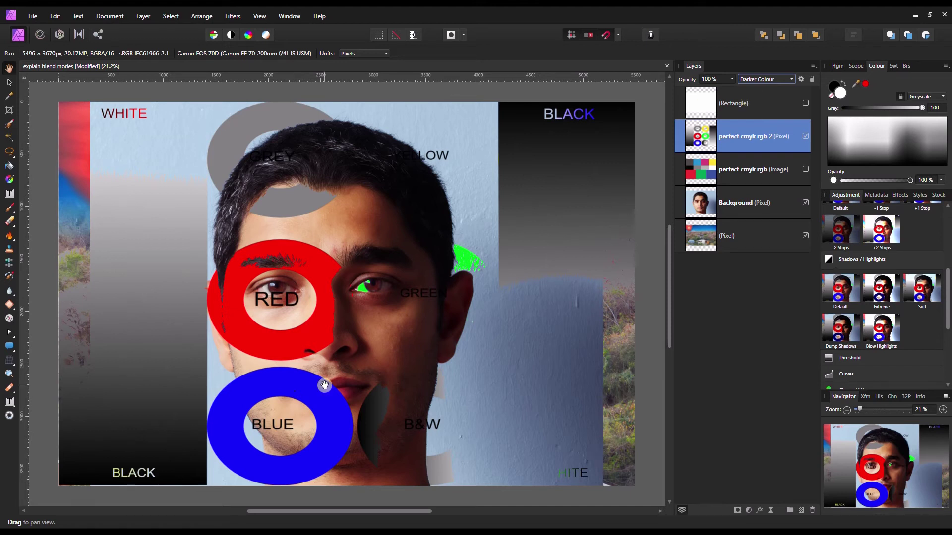
Replace the visible Background portrait with the perfect cmyk rgb layer and shrink perfect cmyk rgb 2 from all four sides within it.
click(805, 202)
click(805, 170)
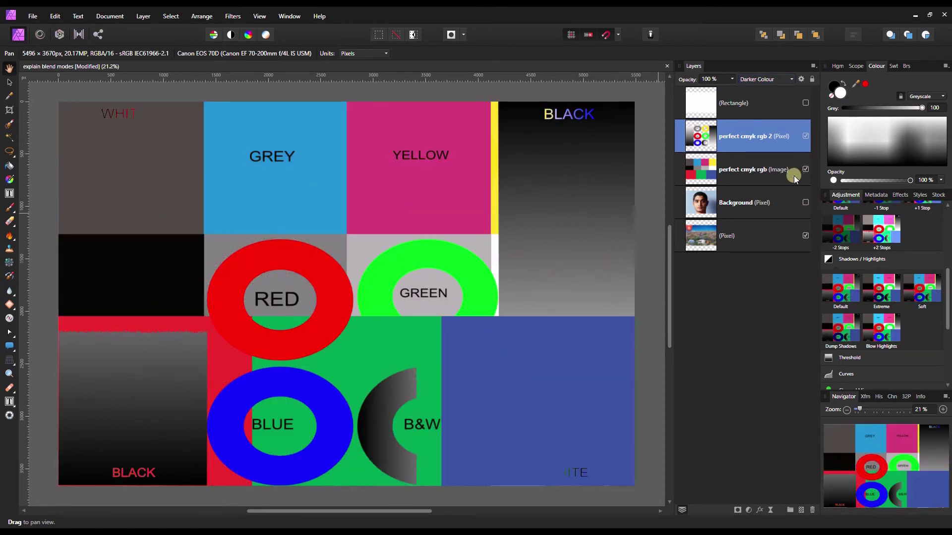
click(9, 82)
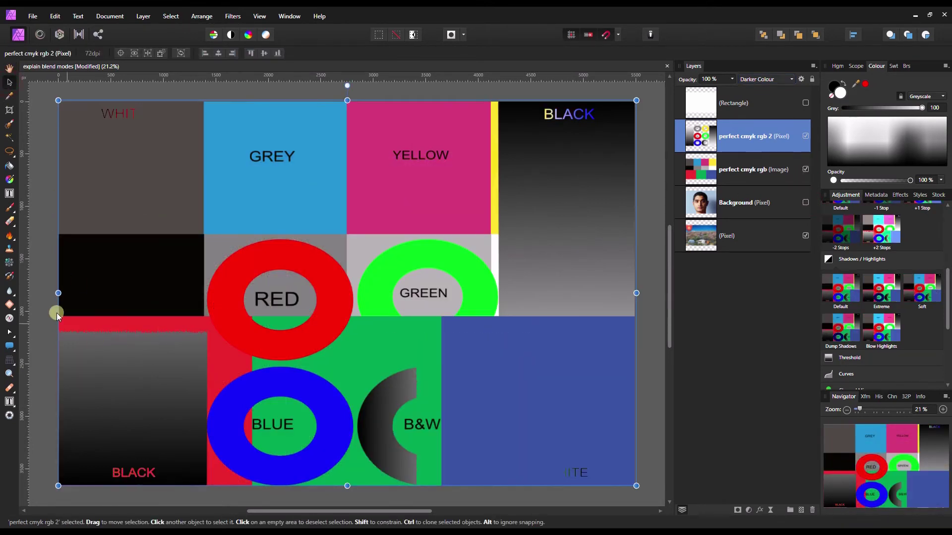
drag(58, 293, 172, 293)
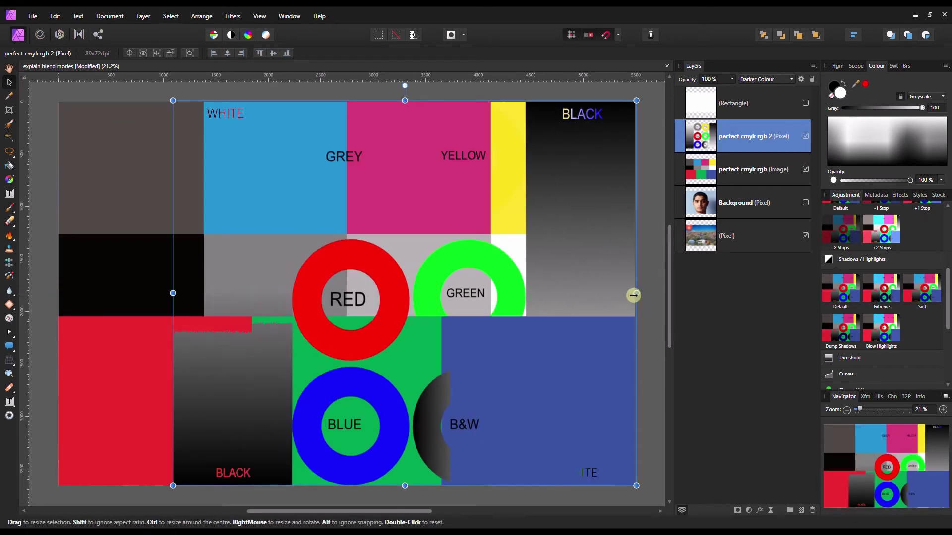
drag(634, 295, 524, 293)
drag(349, 485, 348, 400)
drag(349, 101, 350, 147)
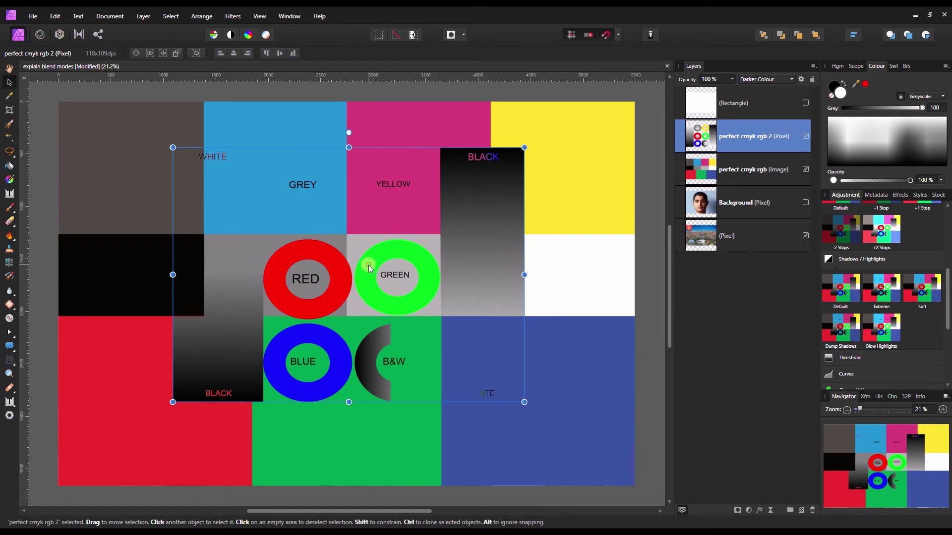
Undo the moving and resizing of the perfect cmyk rgb 2 layer, and hide that layer.
mouse_move(368, 266)
mouse_down()
mouse_move(319, 246)
mouse_move(267, 269)
mouse_move(245, 313)
mouse_move(271, 349)
mouse_move(531, 349)
mouse_move(240, 294)
mouse_move(323, 304)
mouse_move(354, 278)
mouse_up()
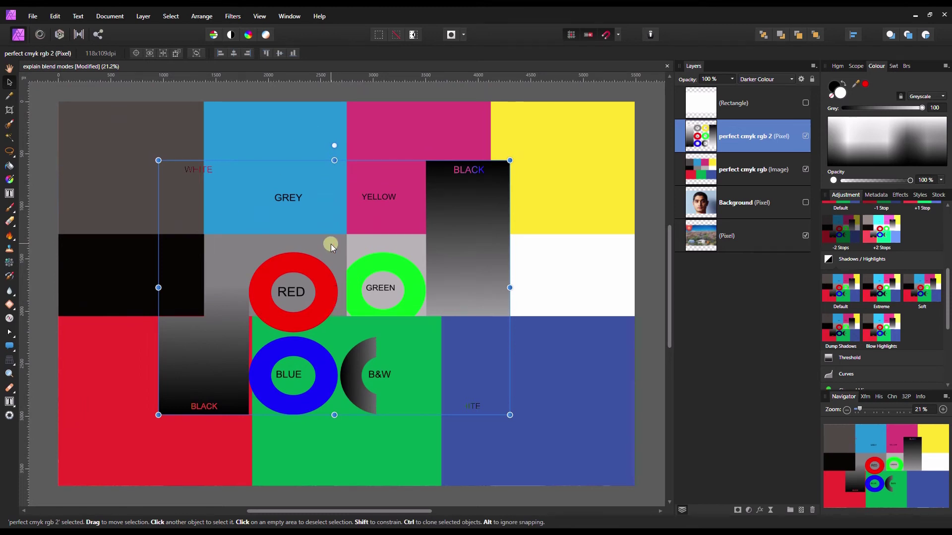
key(ctrl+z)
key(ctrl+z)
click(805, 136)
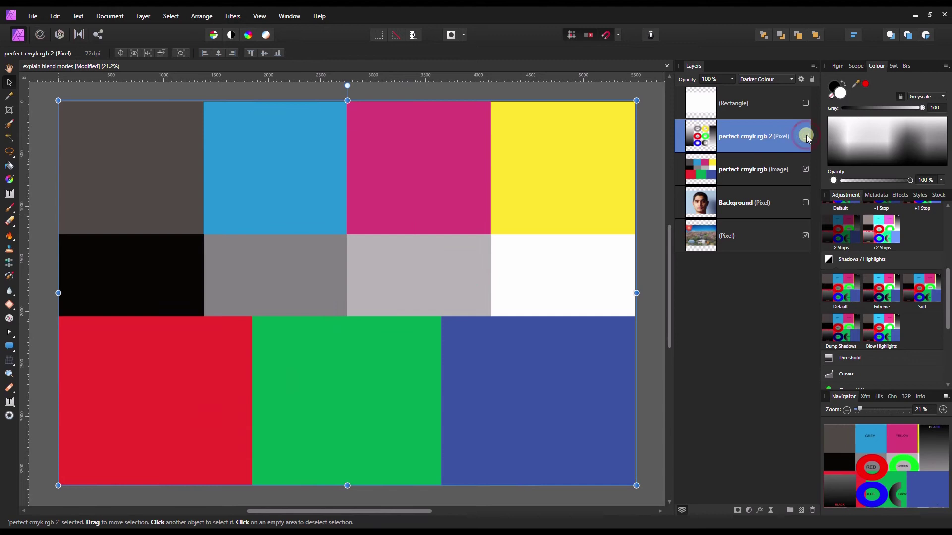
Show the rectangle over the perfect cmyk rgb chart and set its blend mode to Darker Colour.
click(791, 103)
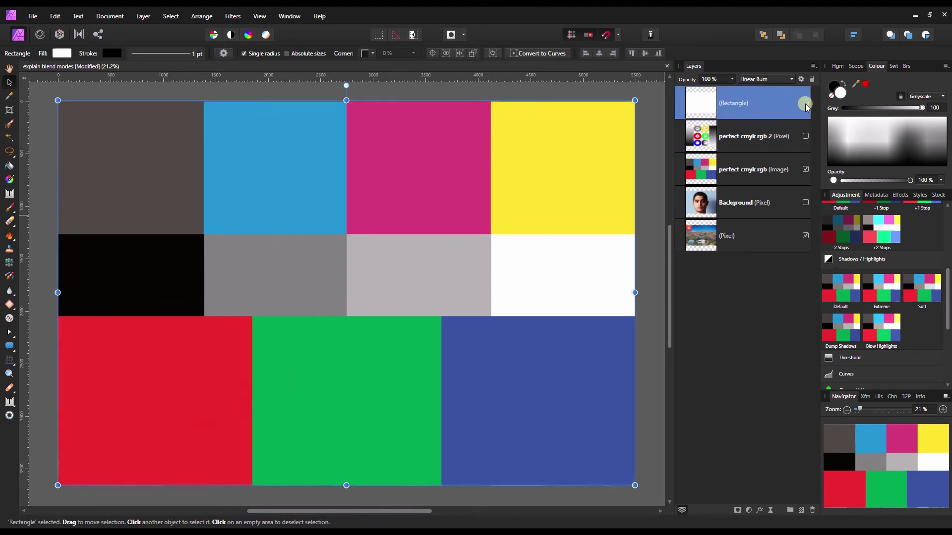
click(766, 80)
click(764, 101)
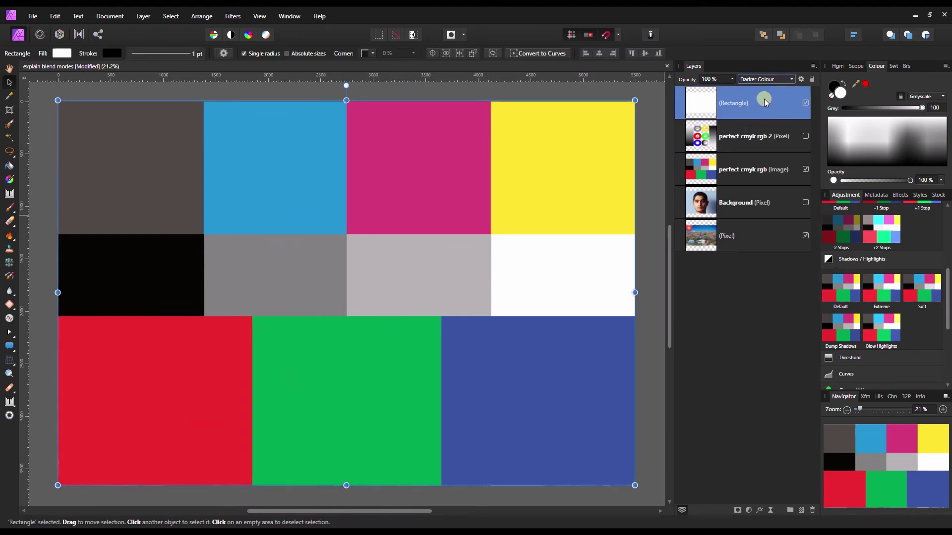
Vary the rectangle's grey fill over the colour chart, pausing at 62, and restore it to 100.
drag(922, 108, 893, 109)
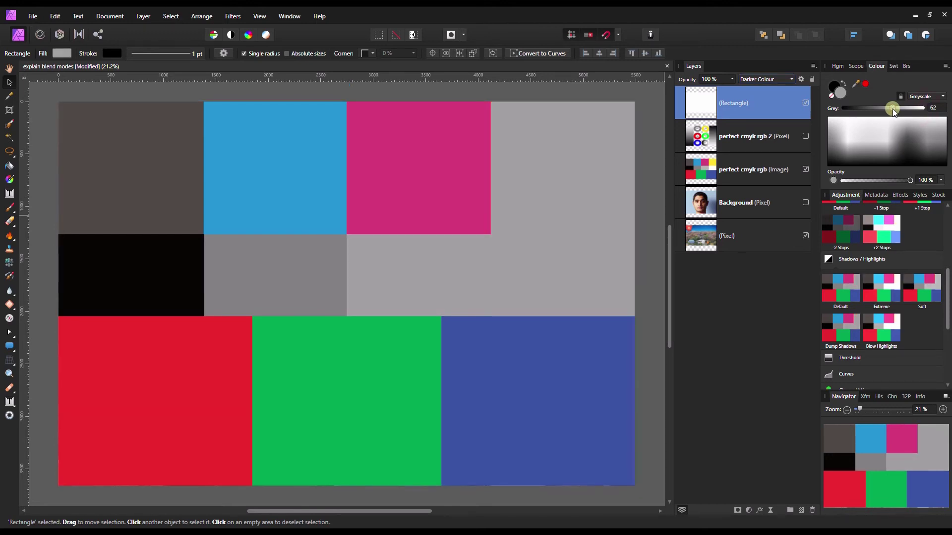
mouse_move(893, 109)
mouse_down()
mouse_move(882, 111)
mouse_move(903, 109)
mouse_move(894, 109)
mouse_up()
drag(894, 109, 949, 130)
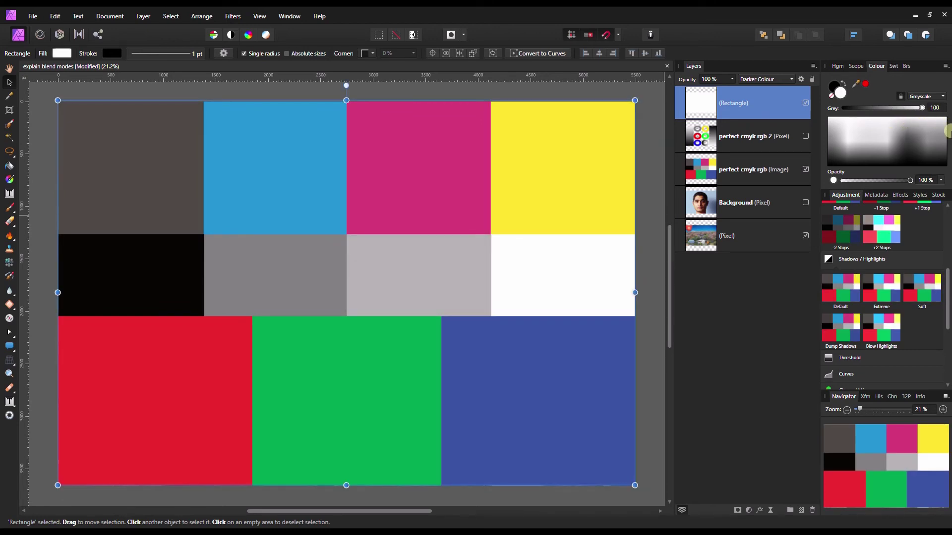
Try Darken on the rectangle by varying its grey fill and restoring 100, and return its blend mode to Darker Colour.
click(791, 79)
click(791, 90)
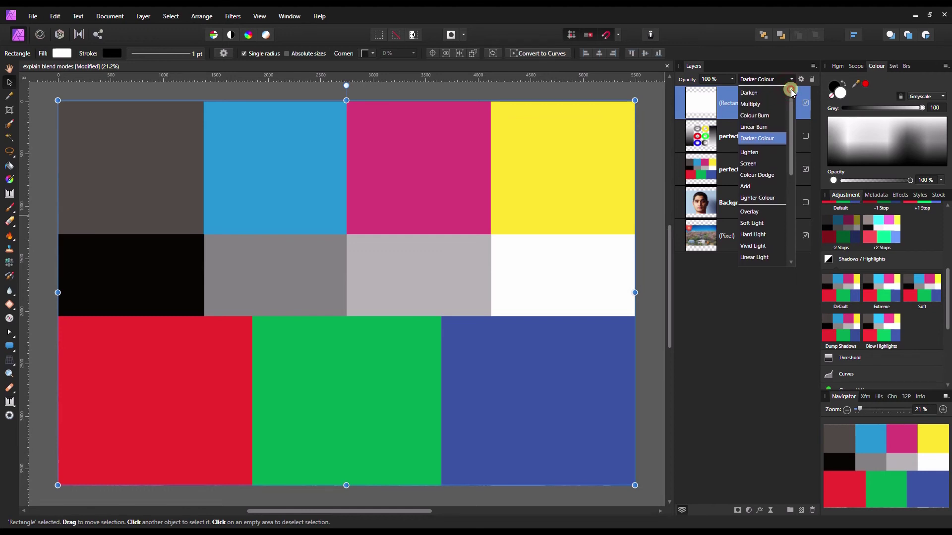
click(749, 93)
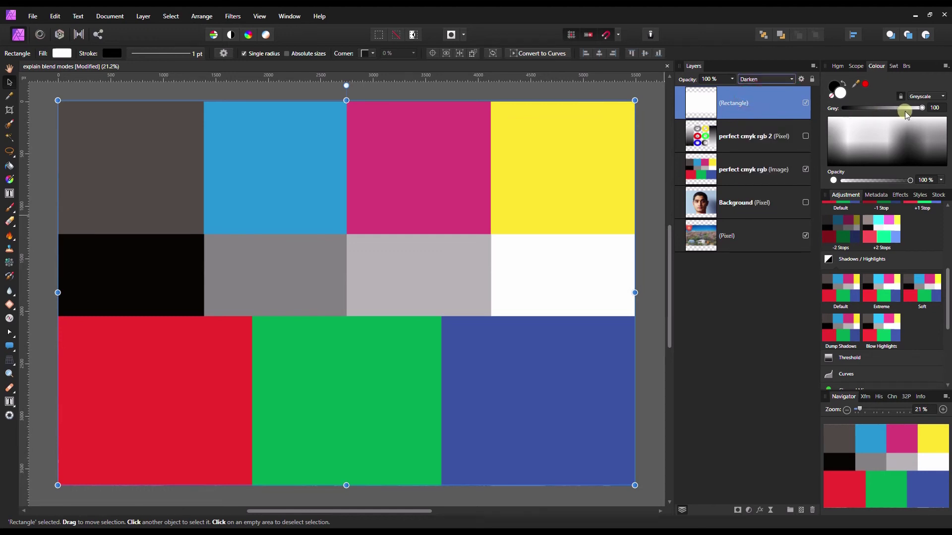
drag(922, 109, 940, 119)
click(766, 80)
click(751, 140)
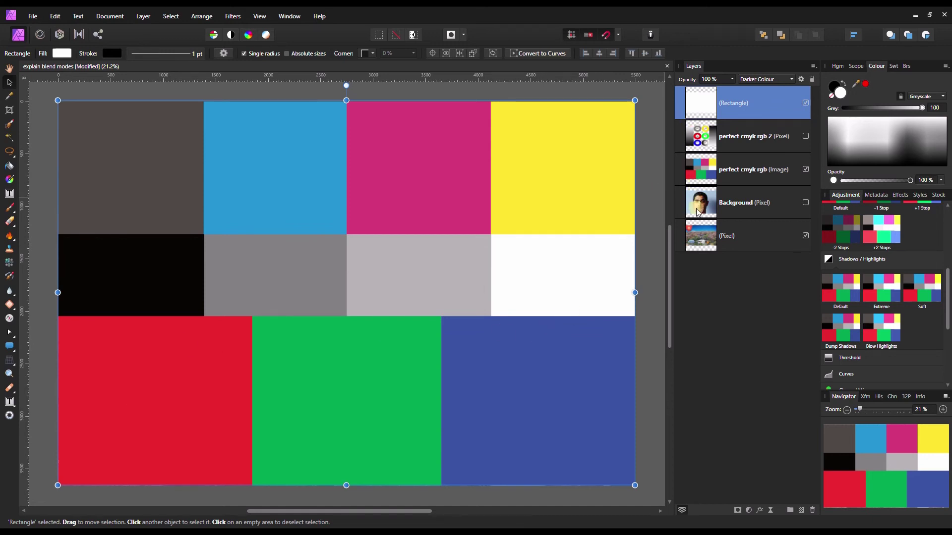
Check the landscape layer's blend mode, then toggle the rectangle's visibility and inspect its Darker Colour setting.
click(698, 247)
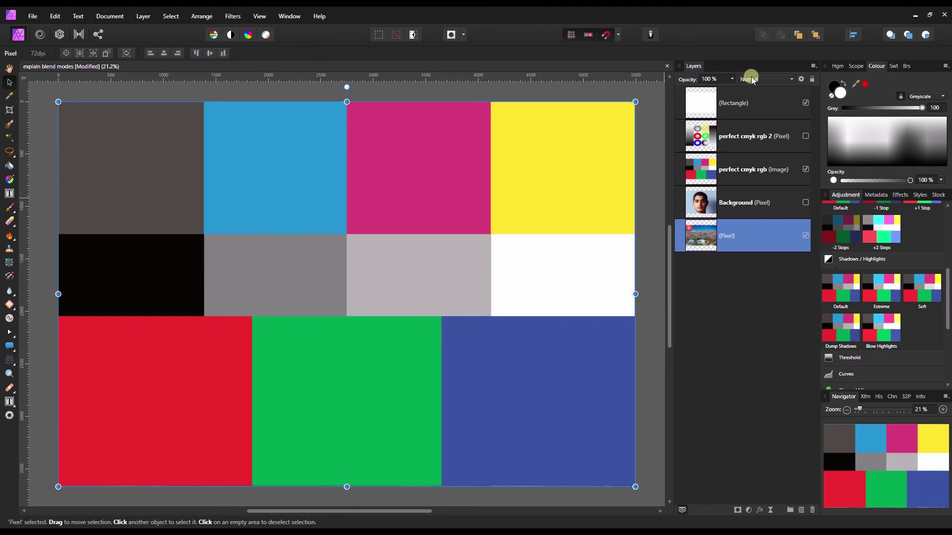
click(806, 104)
click(807, 103)
click(748, 96)
click(765, 81)
click(766, 91)
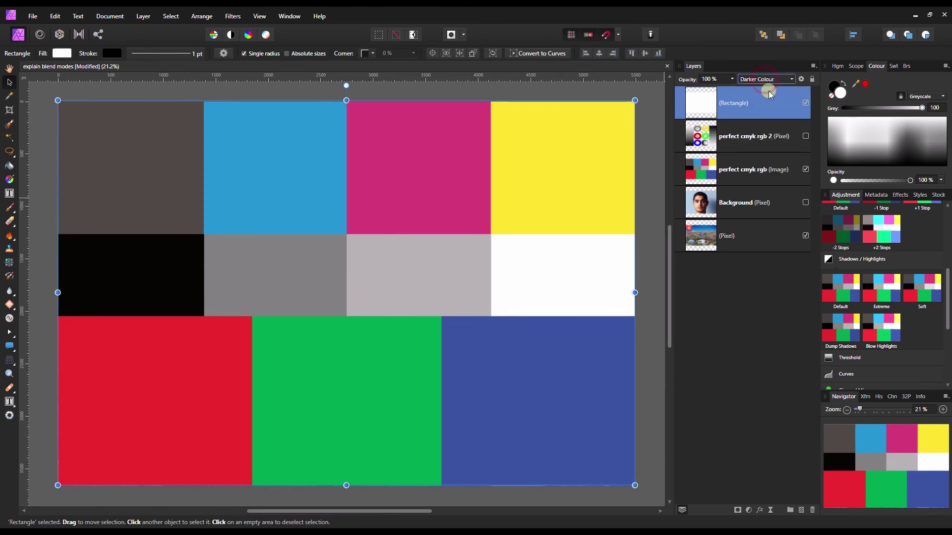
Hide the perfect cmyk rgb chart and test the rectangle's grey at 42 and 39 over the landscape, restoring it to 100.
click(805, 170)
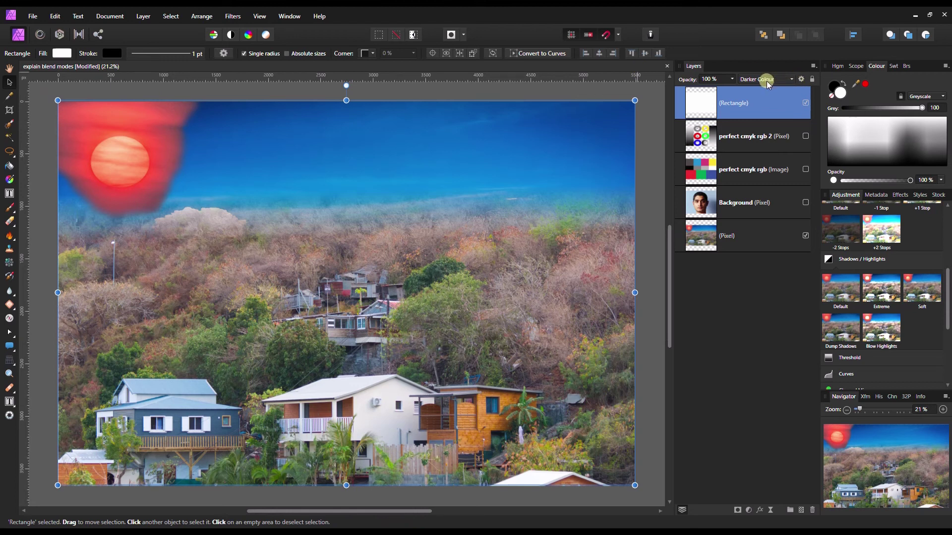
click(876, 108)
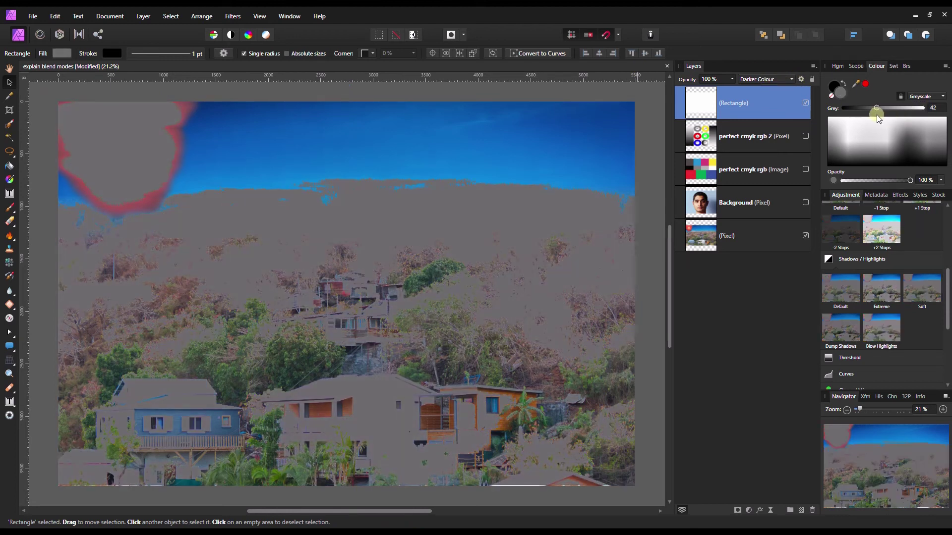
drag(877, 114, 876, 115)
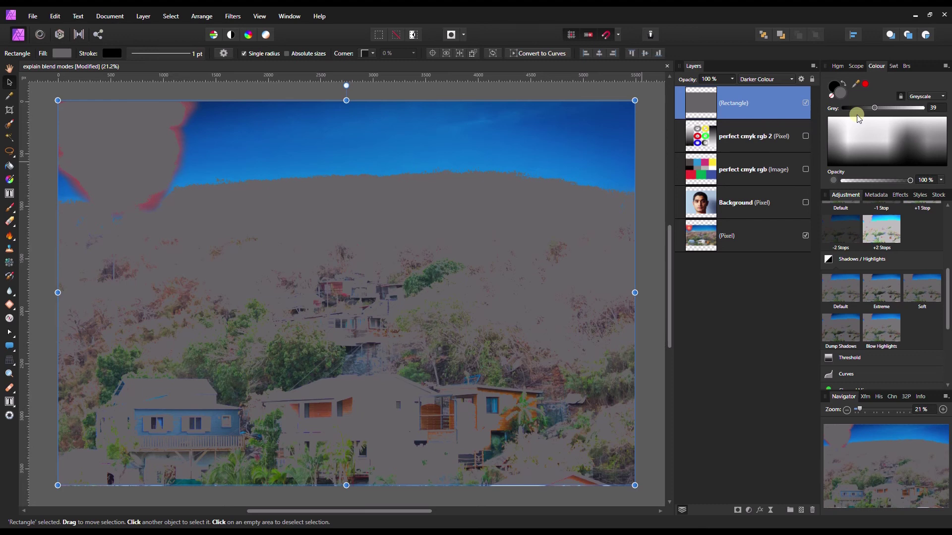
drag(856, 114, 929, 113)
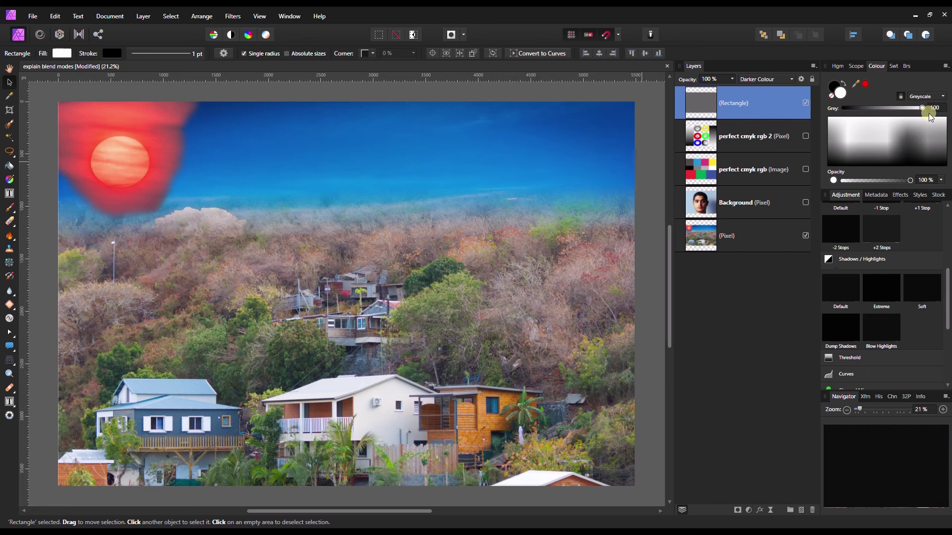
Show the Background portrait and vary the rectangle's grey fill over it in Darker Colour, restoring it to 100.
click(803, 203)
click(804, 204)
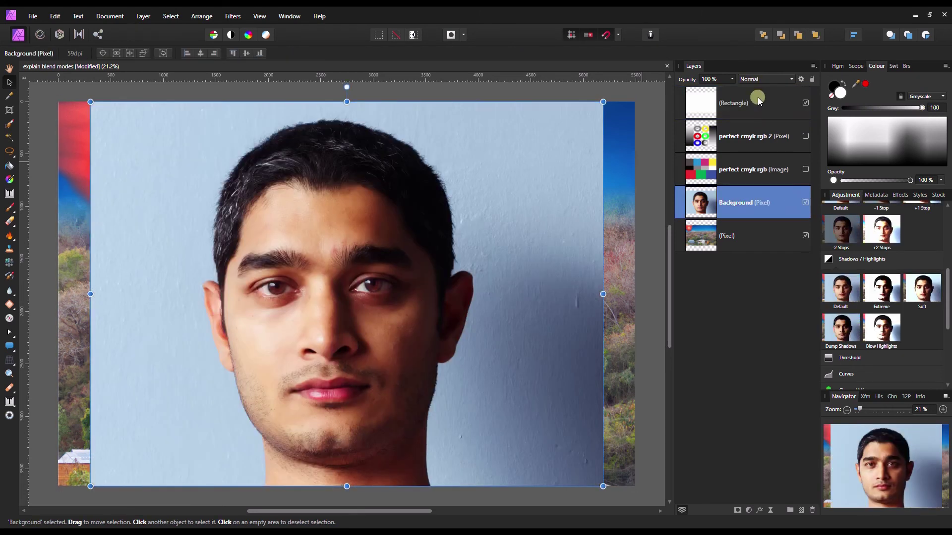
click(757, 98)
drag(928, 109, 882, 123)
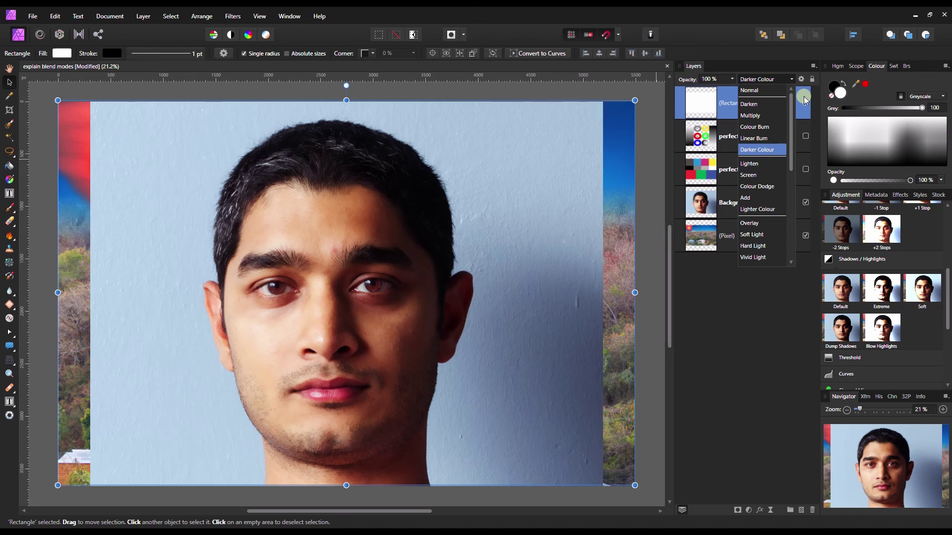
Set the rectangle's blend mode to Darken and vary its grey fill over the portrait, restoring it to 100.
click(756, 104)
click(755, 104)
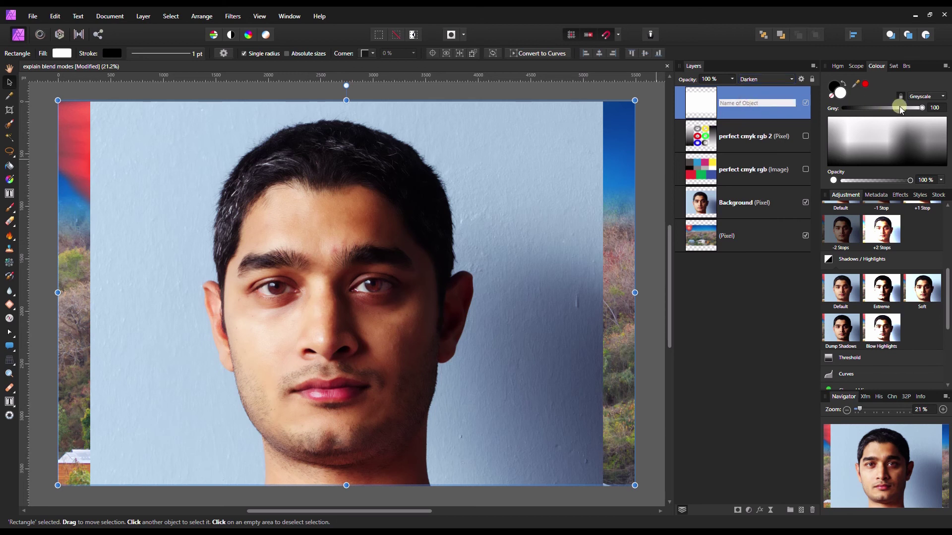
drag(923, 111, 947, 120)
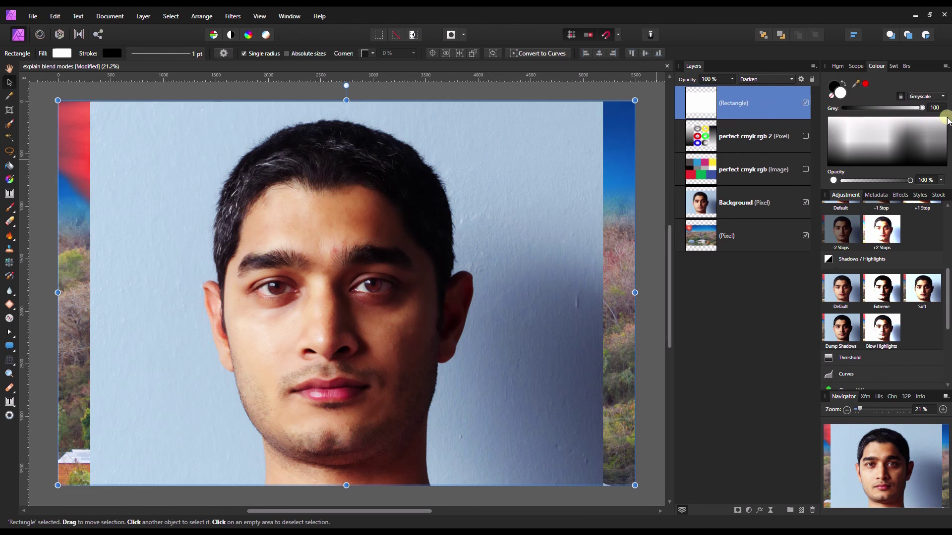
Set the rectangle's blend mode to Multiply and its grey fill to 60 over the portrait.
click(750, 79)
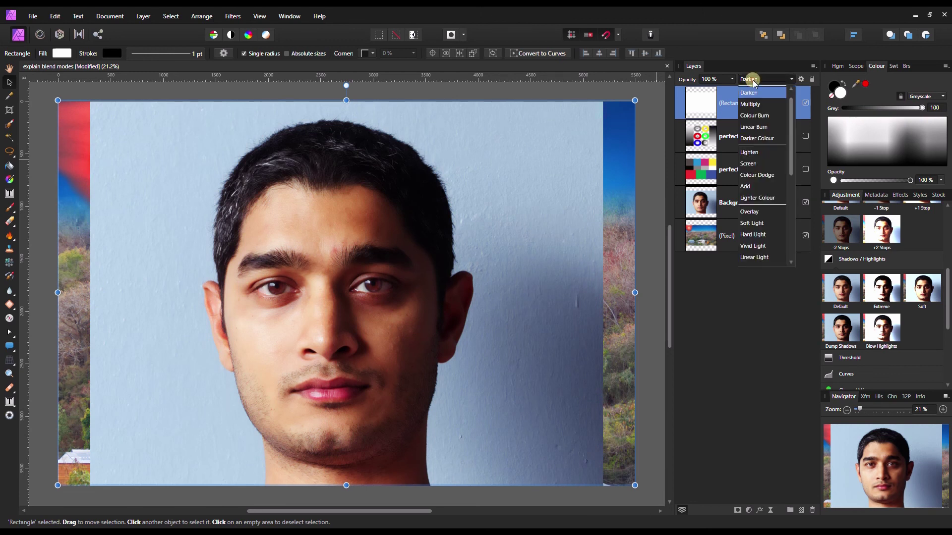
click(751, 104)
drag(921, 108, 891, 122)
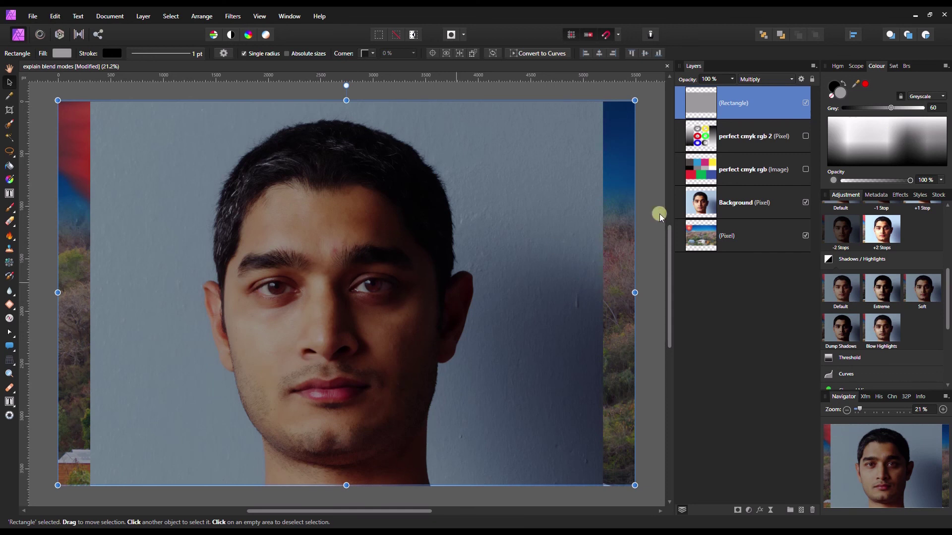
Set the rectangle's blend mode to Colour Burn, test its grey fill at 51, and restore it to 100.
click(751, 79)
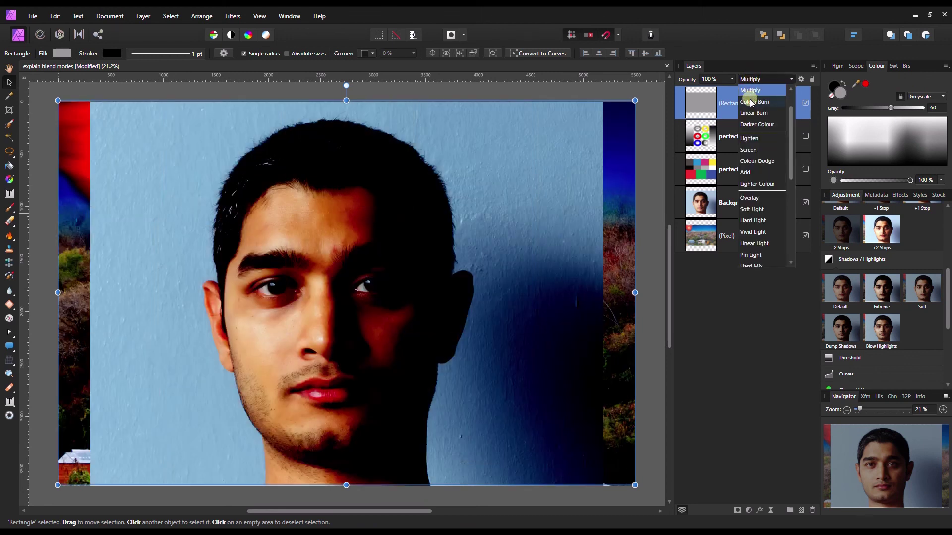
click(755, 101)
mouse_move(891, 112)
mouse_down()
mouse_move(924, 107)
mouse_move(884, 115)
mouse_up()
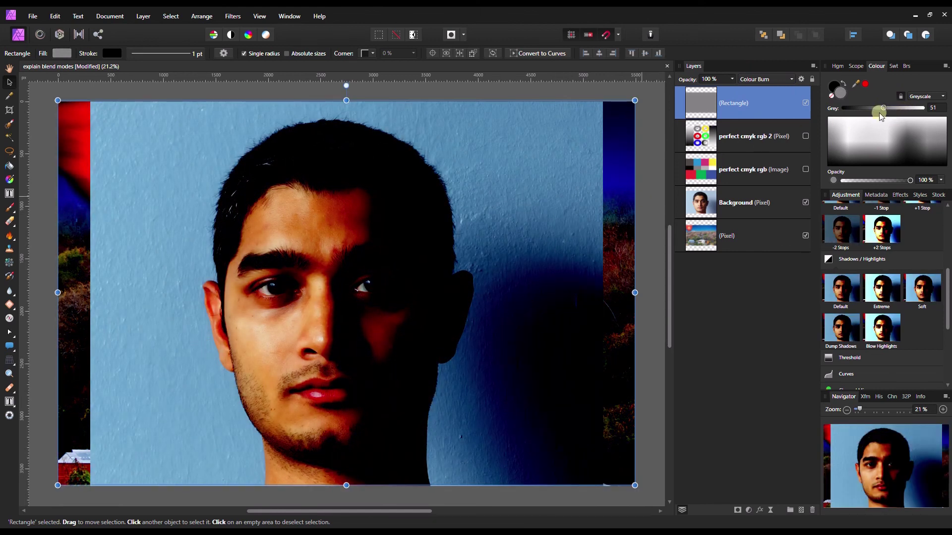
mouse_move(884, 108)
mouse_down()
mouse_move(923, 107)
mouse_move(823, 109)
mouse_move(880, 109)
mouse_up()
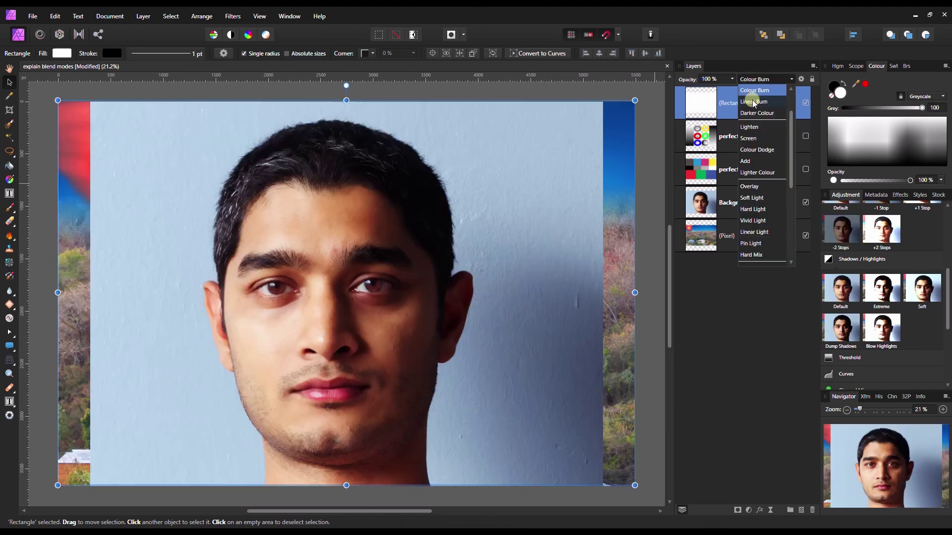
Compare Linear Burn and Darker Colour on the rectangle with its grey at 51, keeping Darker Colour and restoring grey to 100.
click(755, 101)
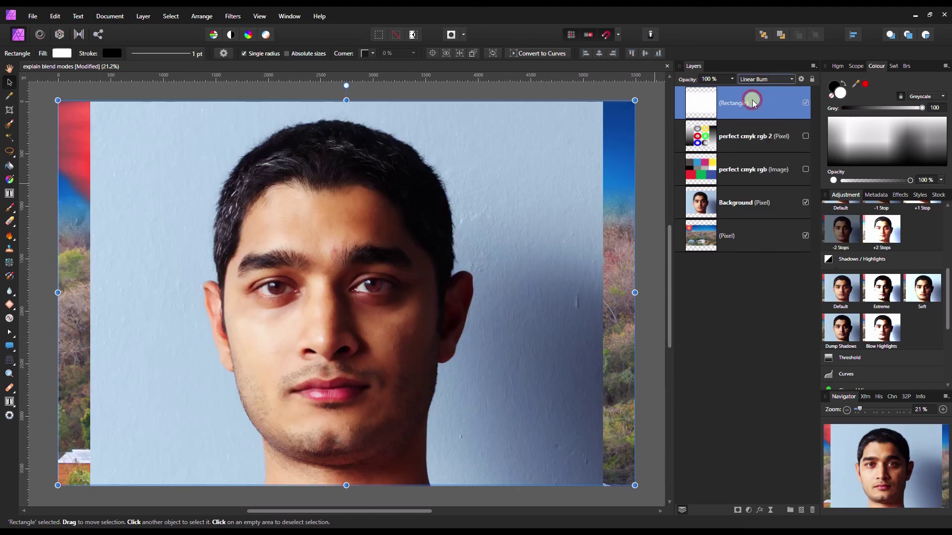
drag(923, 108, 884, 116)
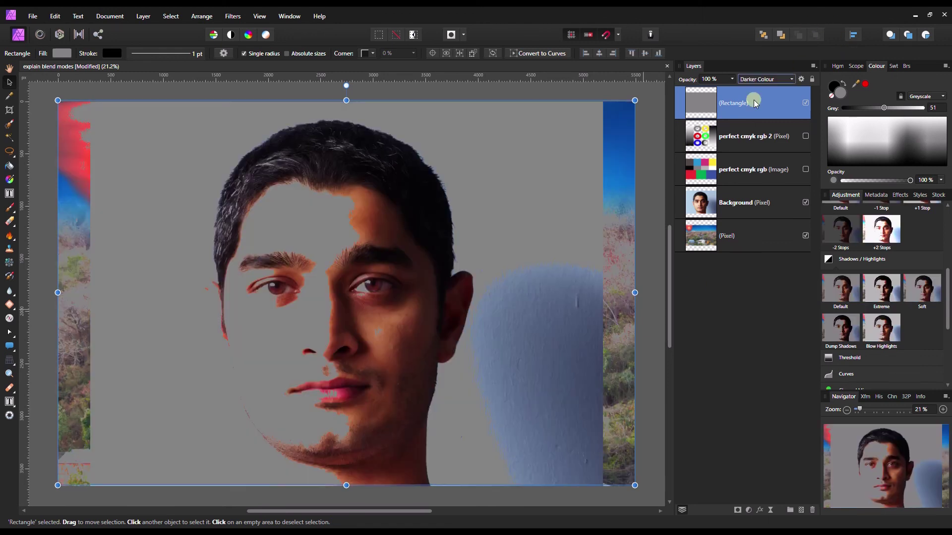
drag(883, 107, 948, 122)
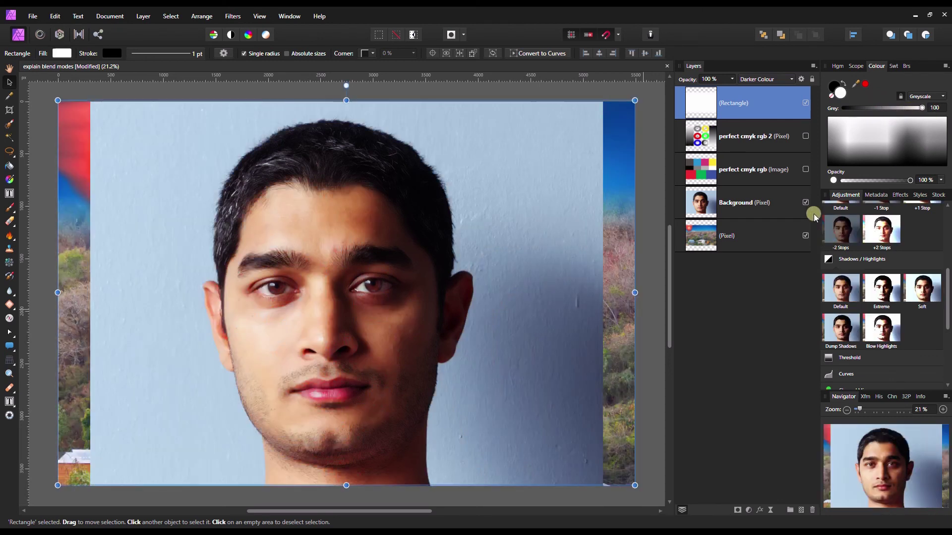
Hide the Background portrait and vary the rectangle's grey fill over the landscape in Darker Colour, restoring it to 100.
click(805, 204)
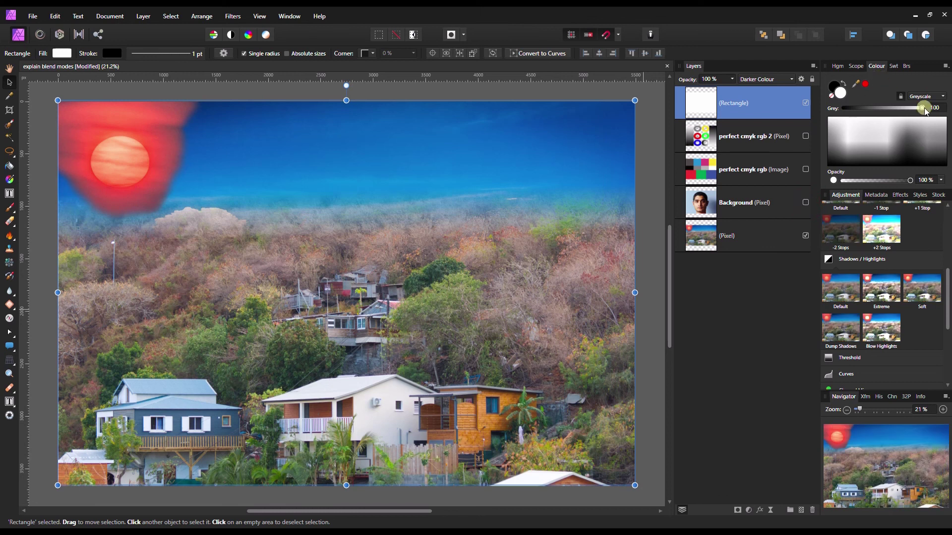
drag(923, 110, 948, 108)
Open the rectangle's blend mode choices at the darkening group.
click(770, 78)
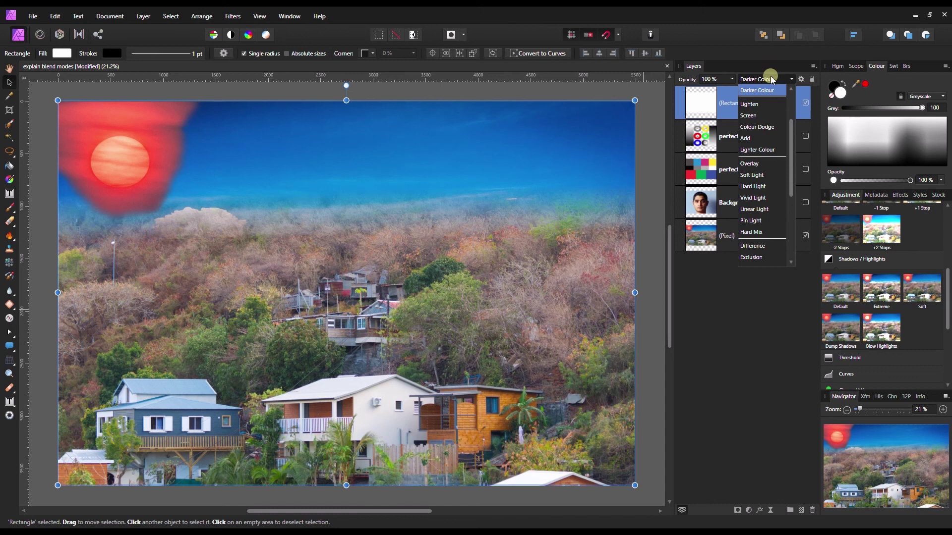
scroll(772, 104, up, 2)
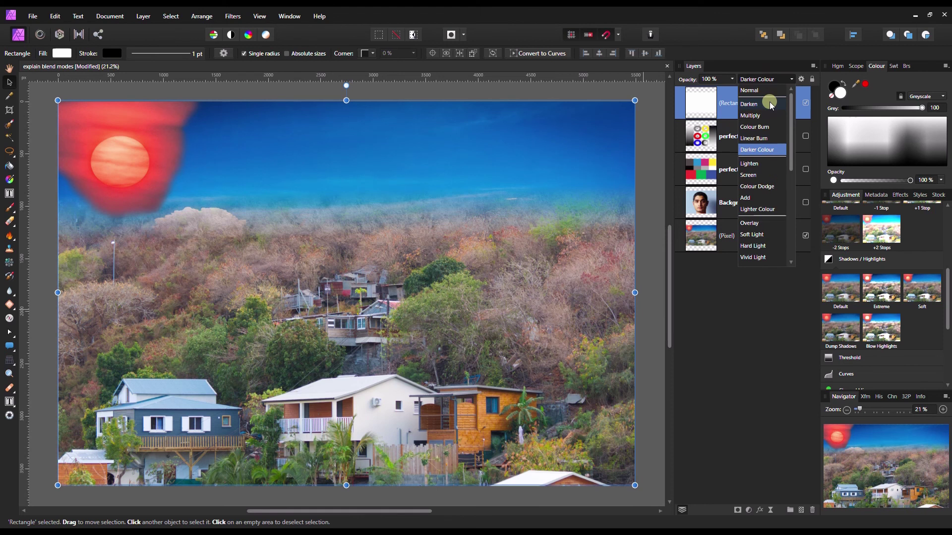